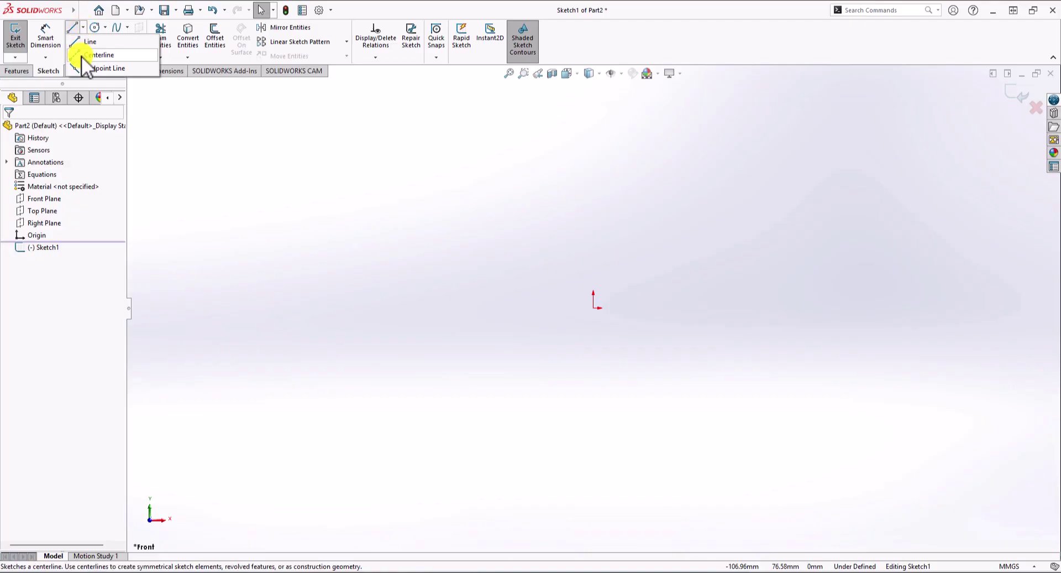
Draw a vertical centerline through the origin
left_click(82, 56)
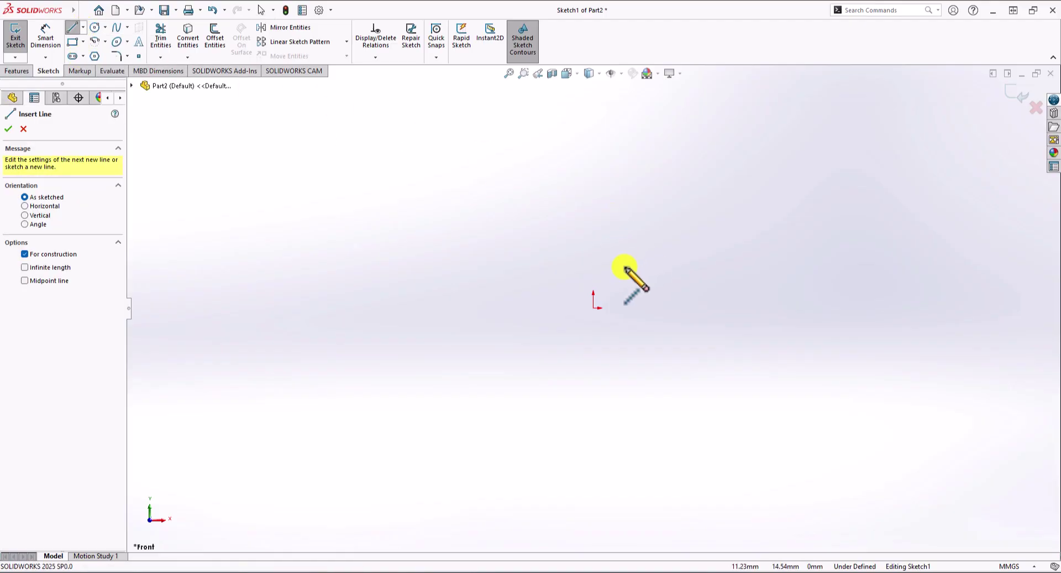
left_click(593, 167)
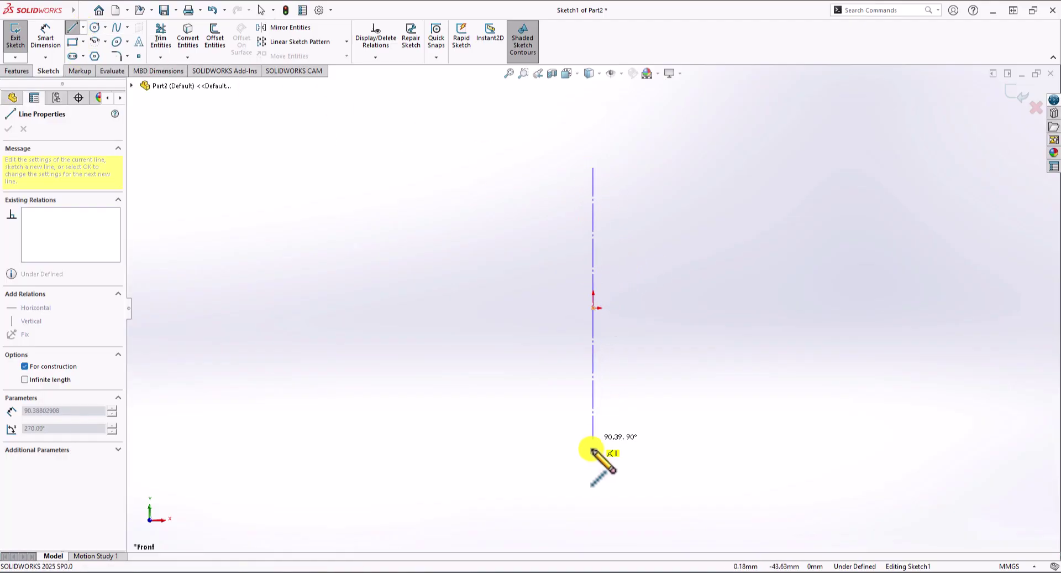
left_click(593, 491)
key("Escape")
key("Escape")
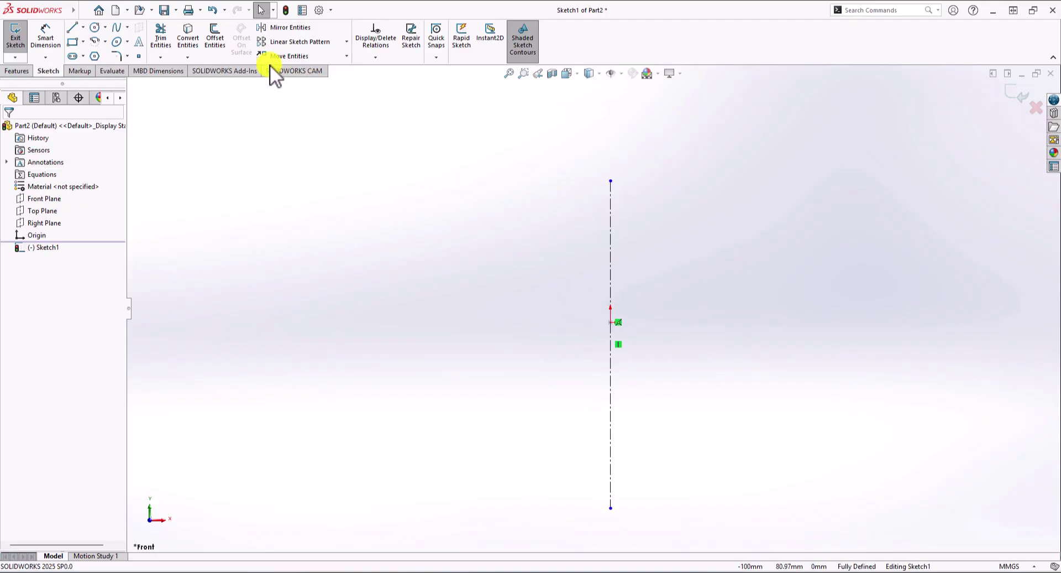
Draw a quarter arc centred on the origin, from a point on its right to the centerline below
left_click(95, 42)
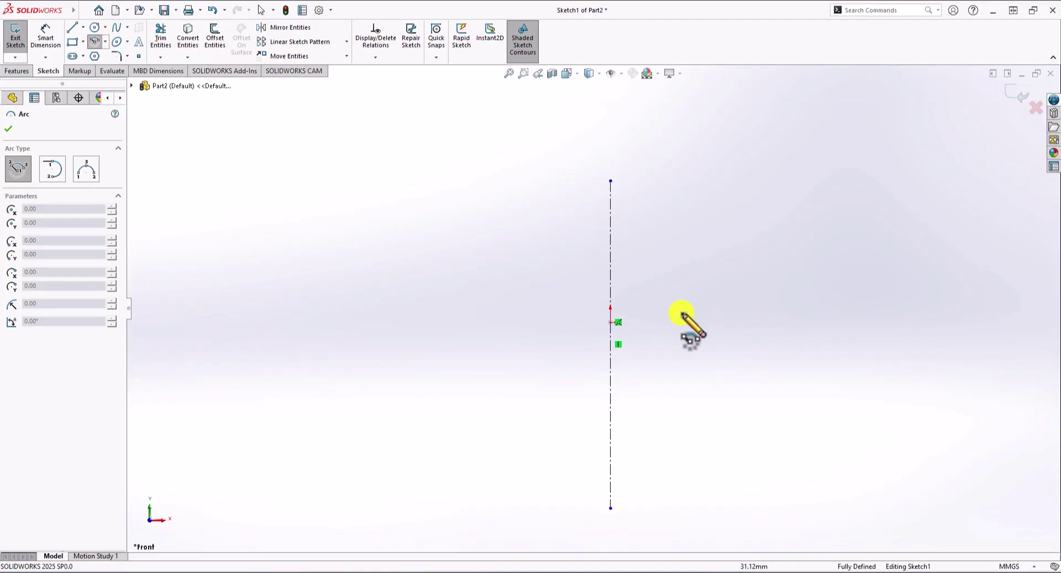
left_click(610, 322)
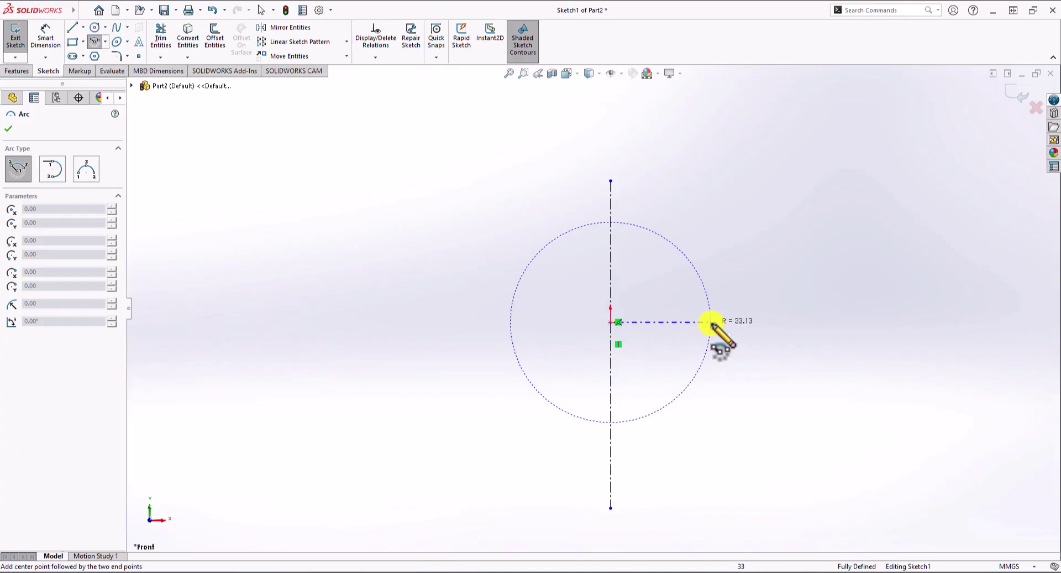
left_click(710, 323)
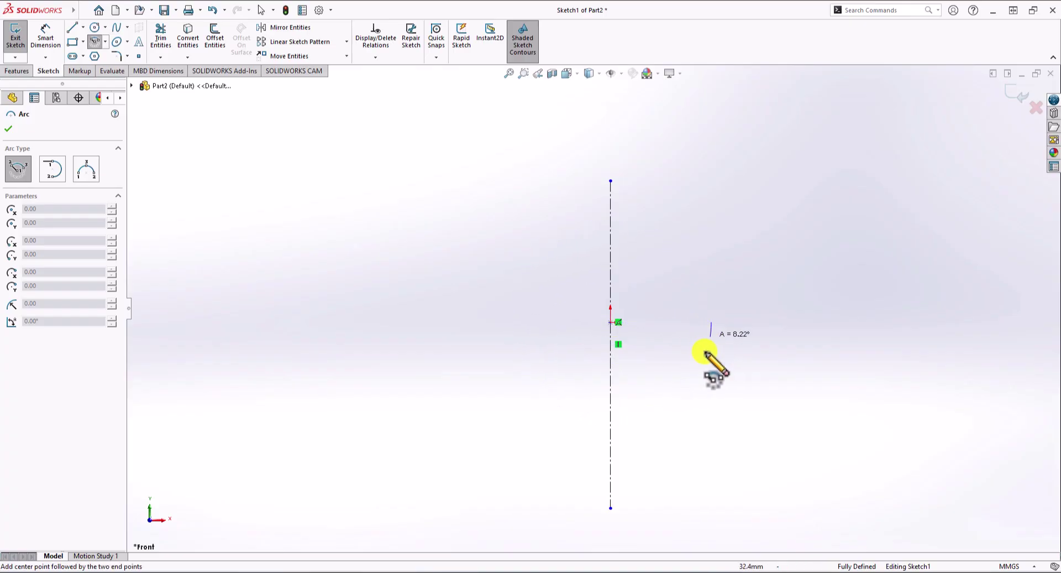
left_click(610, 424)
key("Escape")
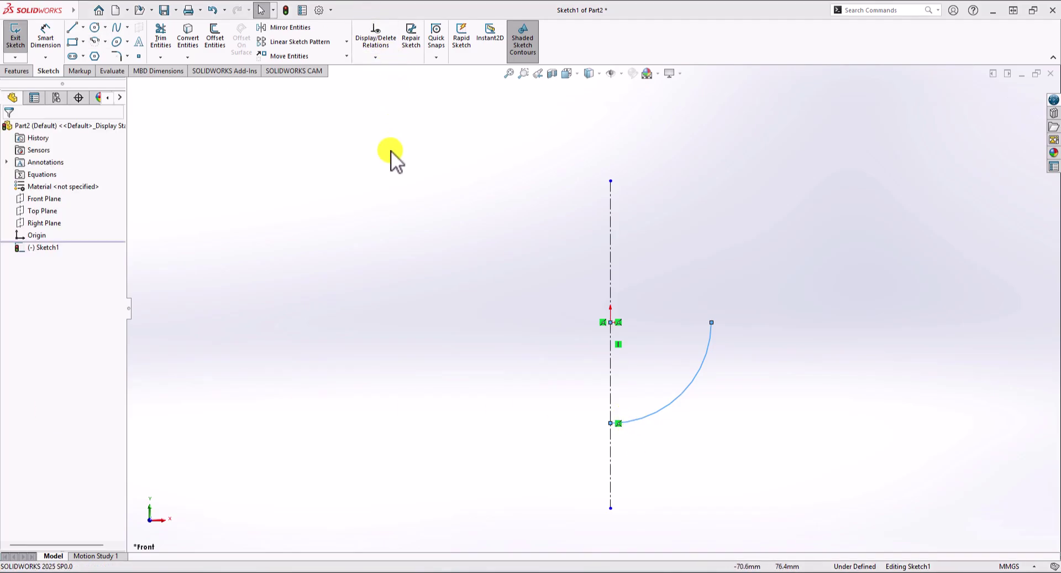
Draw lines from the arc's lower end: down the centerline, right along the bottom, then diagonally up-right
left_click(72, 27)
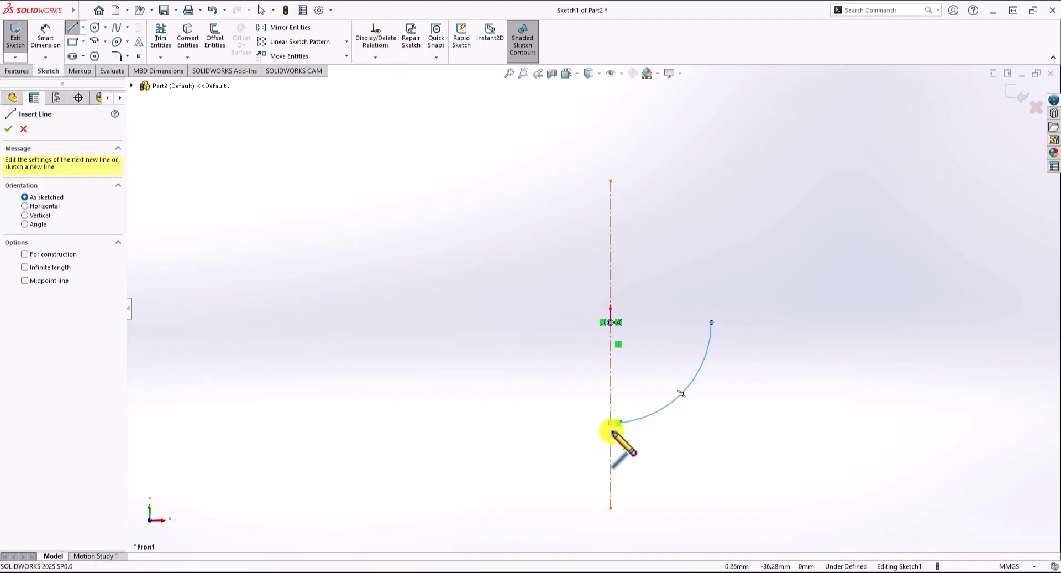
left_click(611, 424)
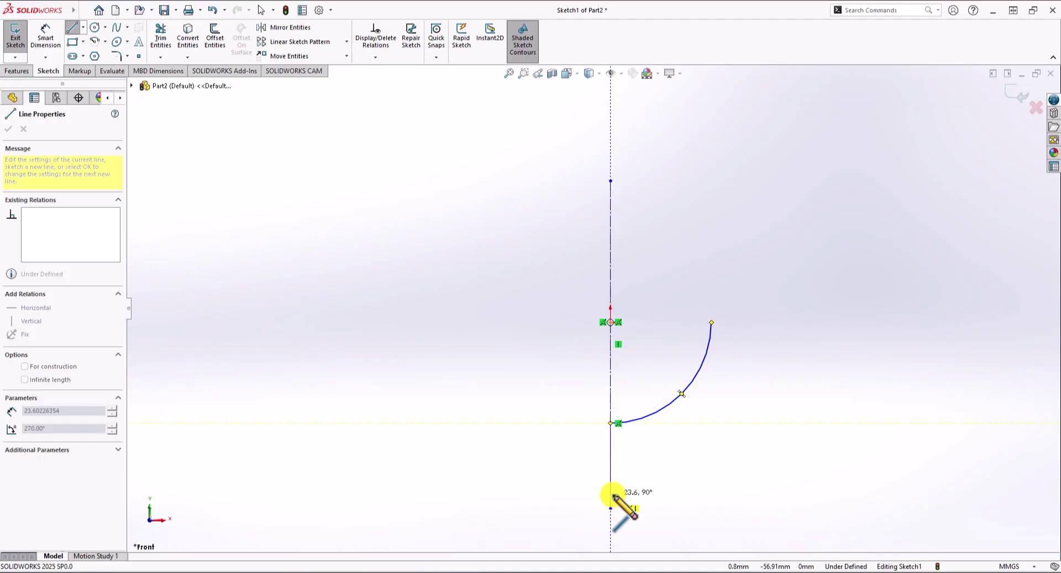
left_click(612, 492)
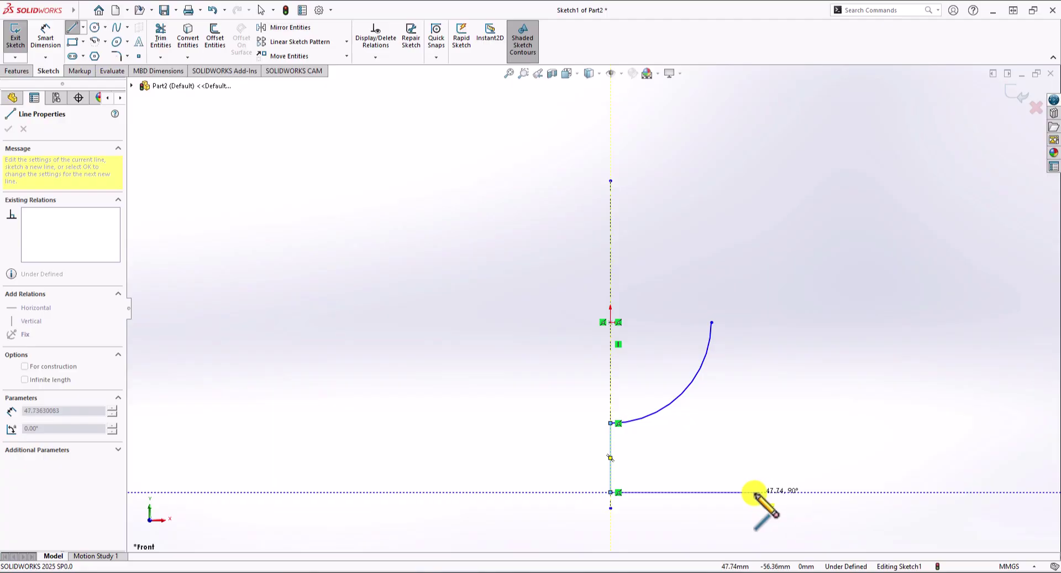
left_click(702, 492)
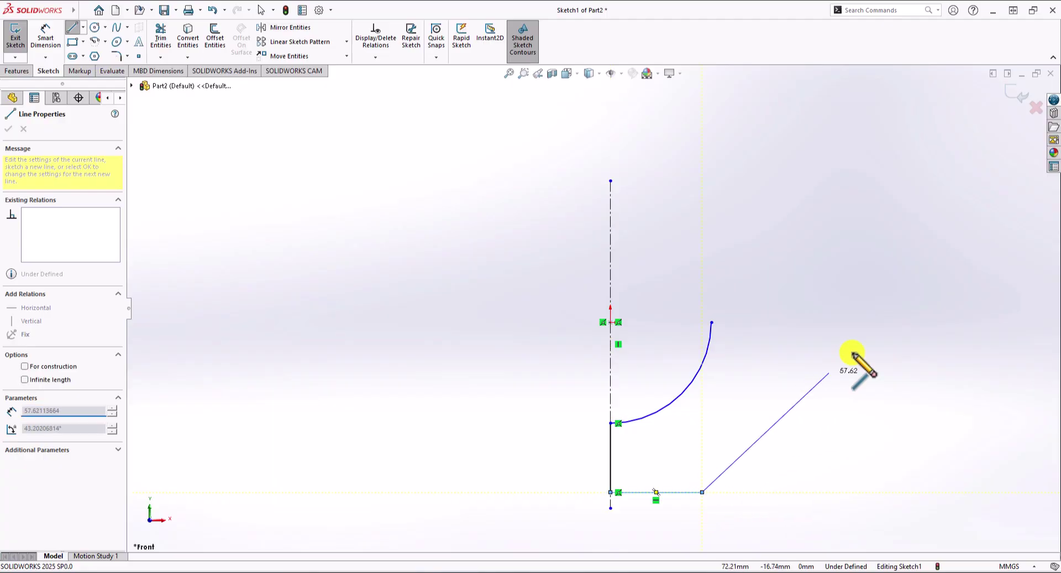
left_click(900, 332)
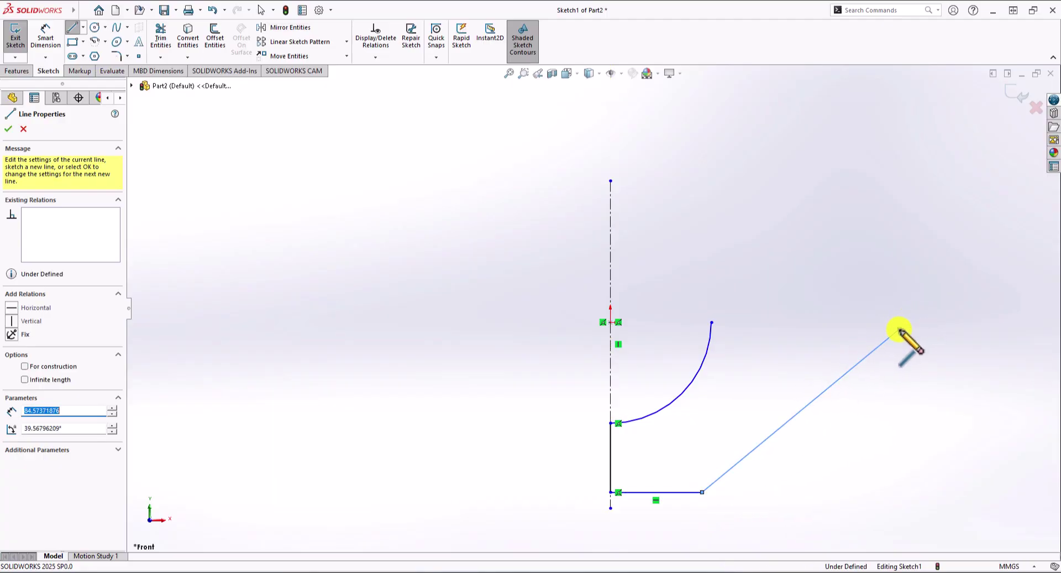
key("z")
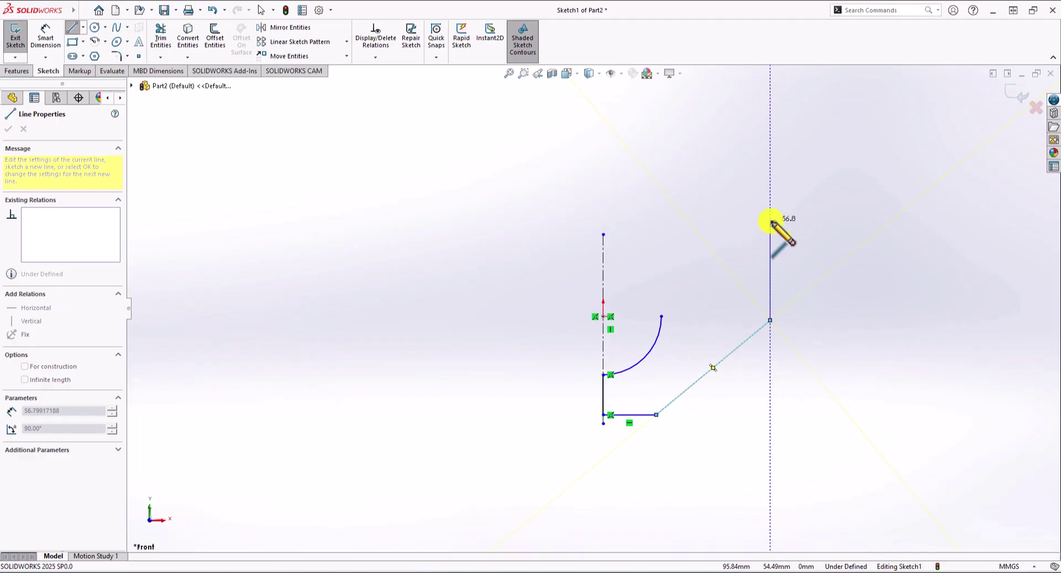
Add the vertical wall and the top-right flange, closing the profile down onto the arc
left_click(771, 238)
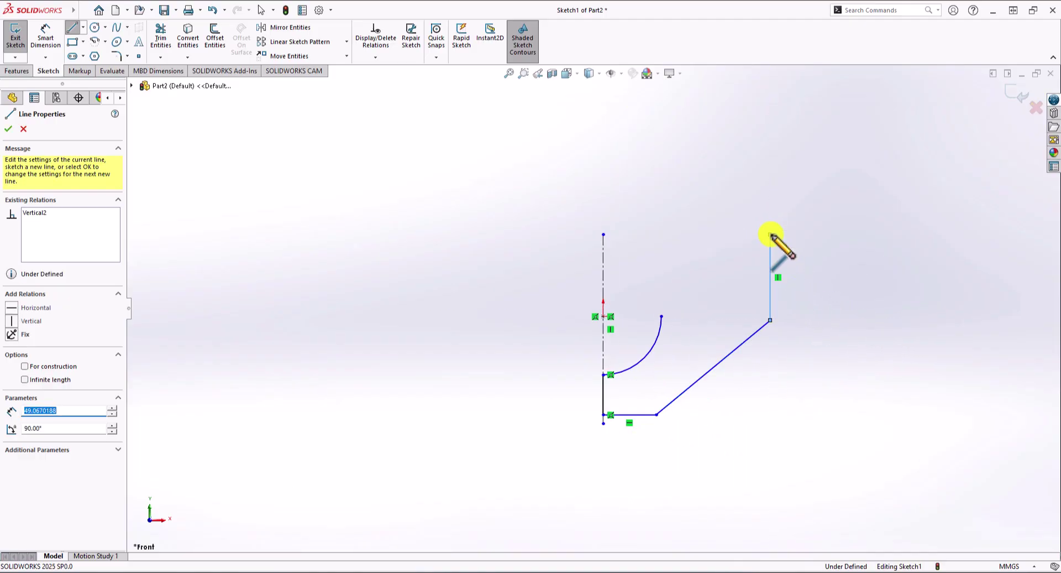
left_click(861, 234)
left_click(860, 205)
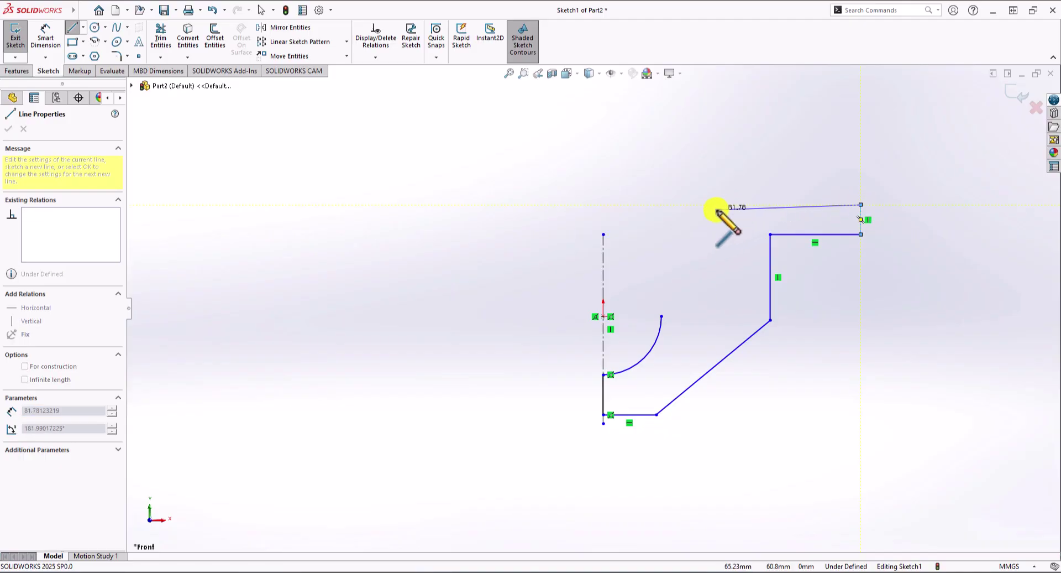
left_click(661, 204)
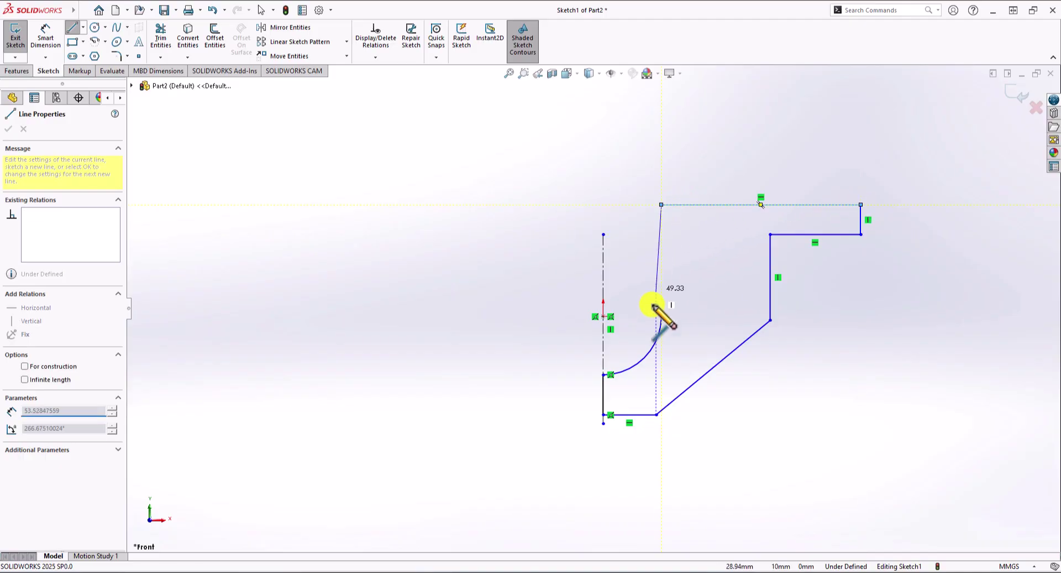
left_click(661, 316)
key("Escape")
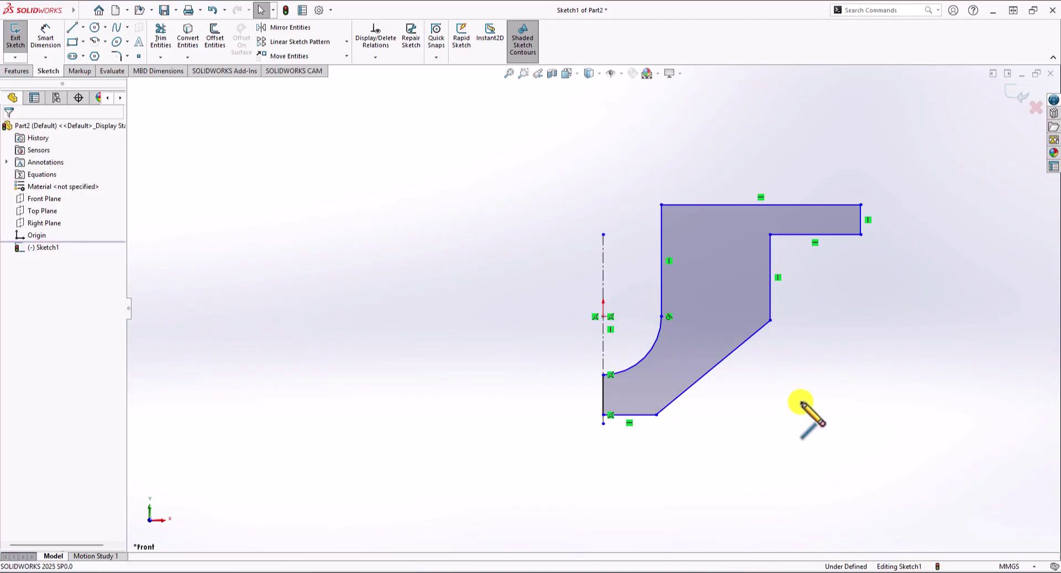
scroll(691, 263, "down", 3)
Dimension the arc radius to 23 mm and the flange's short right edge to 6 mm
scroll(691, 263, "up", 1)
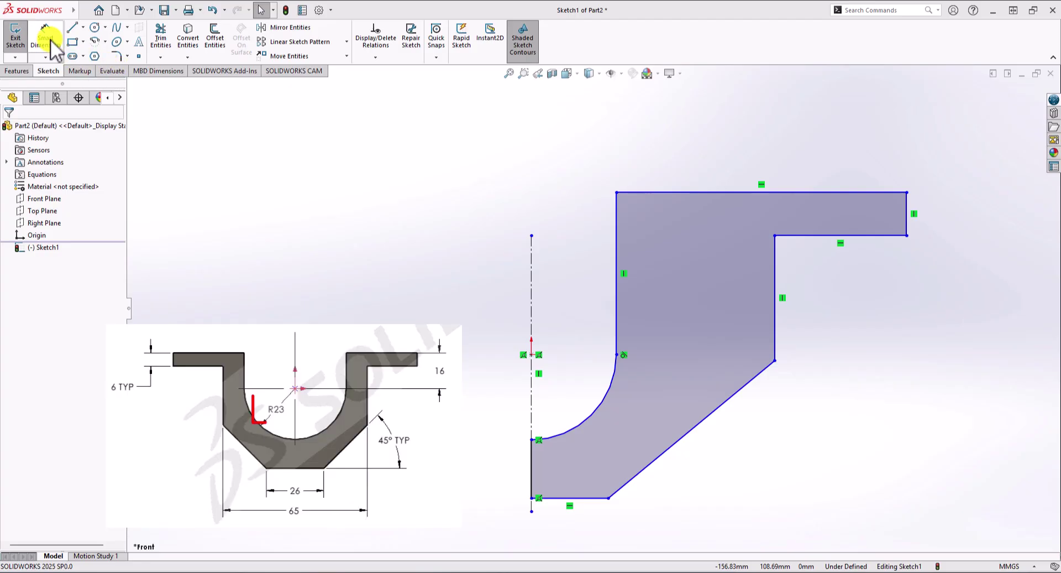
left_click(607, 396)
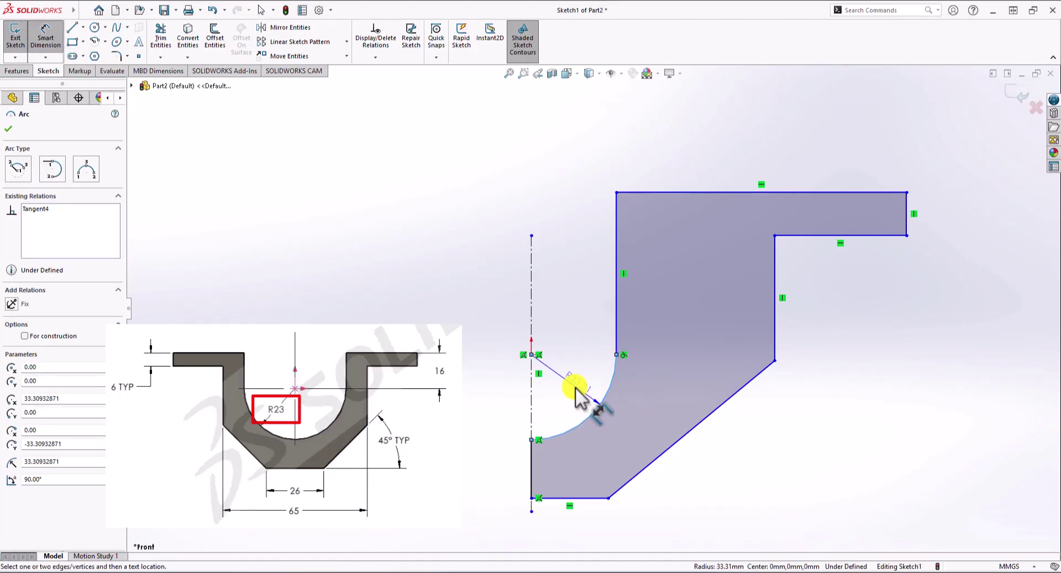
left_click(572, 387)
type("23")
key("Return")
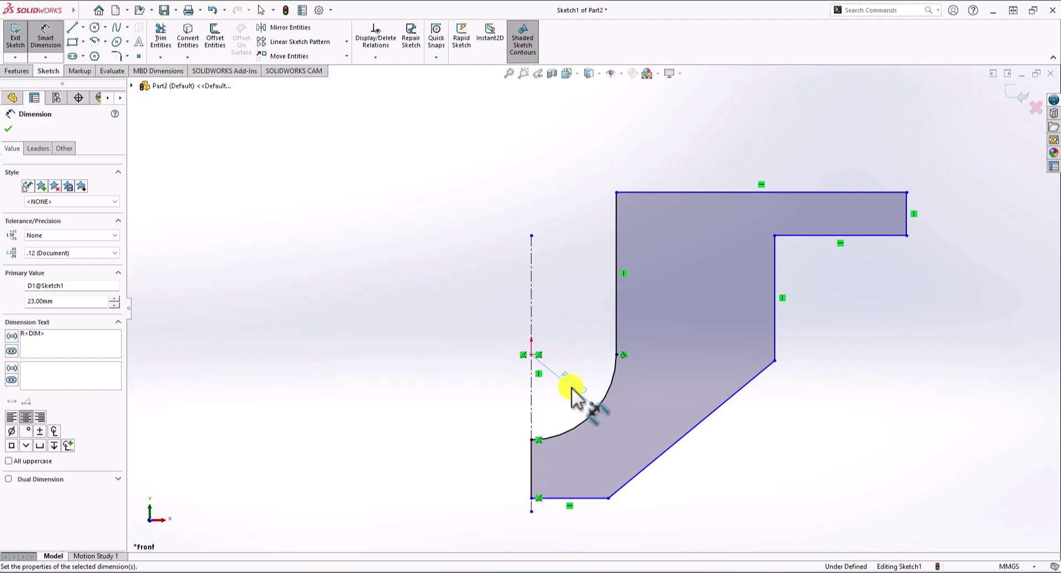
left_click(907, 213)
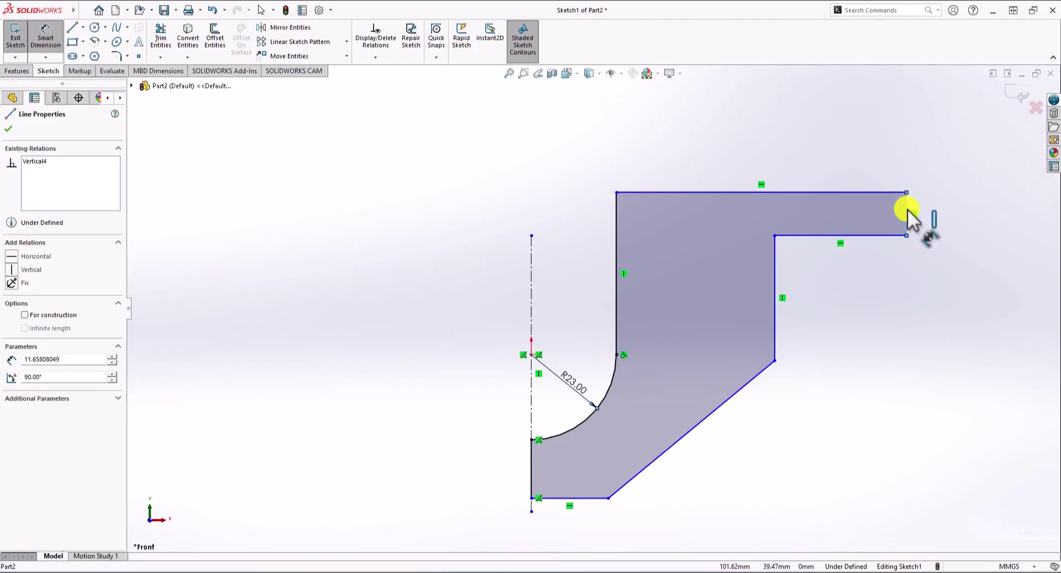
left_click(959, 214)
type("6.00mm")
key("Return")
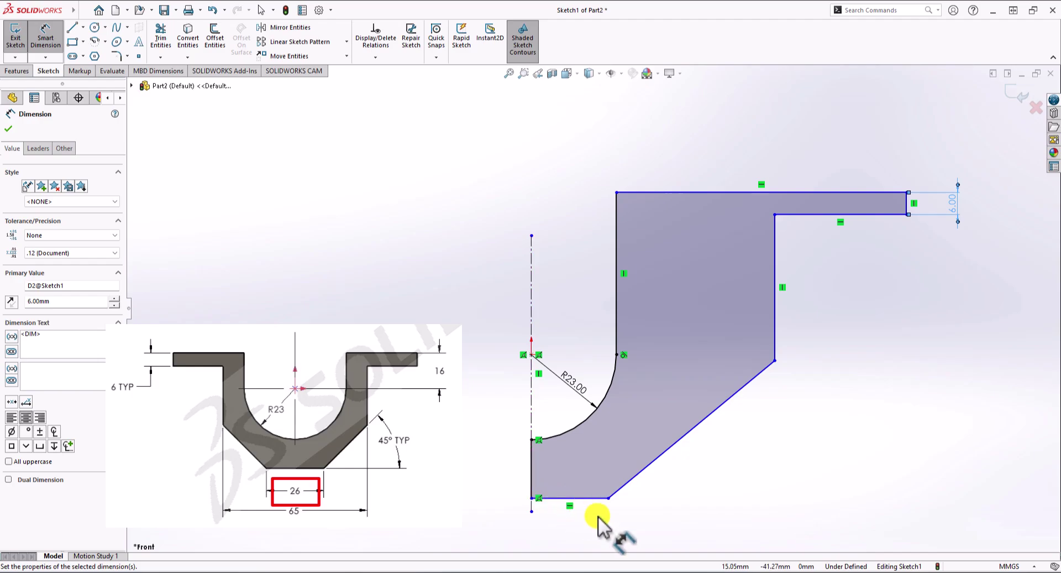
Dimension the bottom edge to 13 mm and set the diagonal at 45° to it
left_click(586, 499)
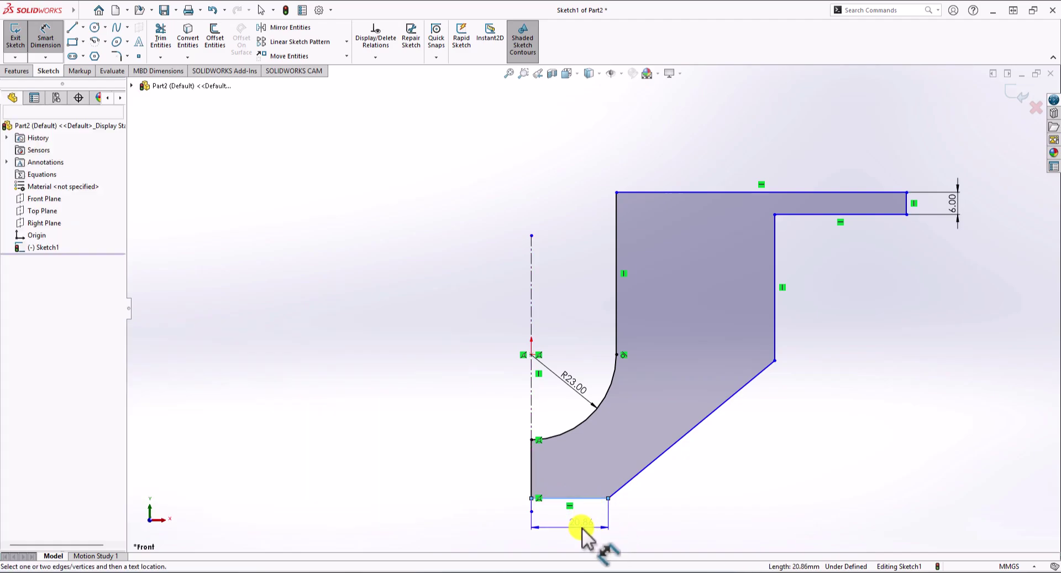
left_click(582, 527)
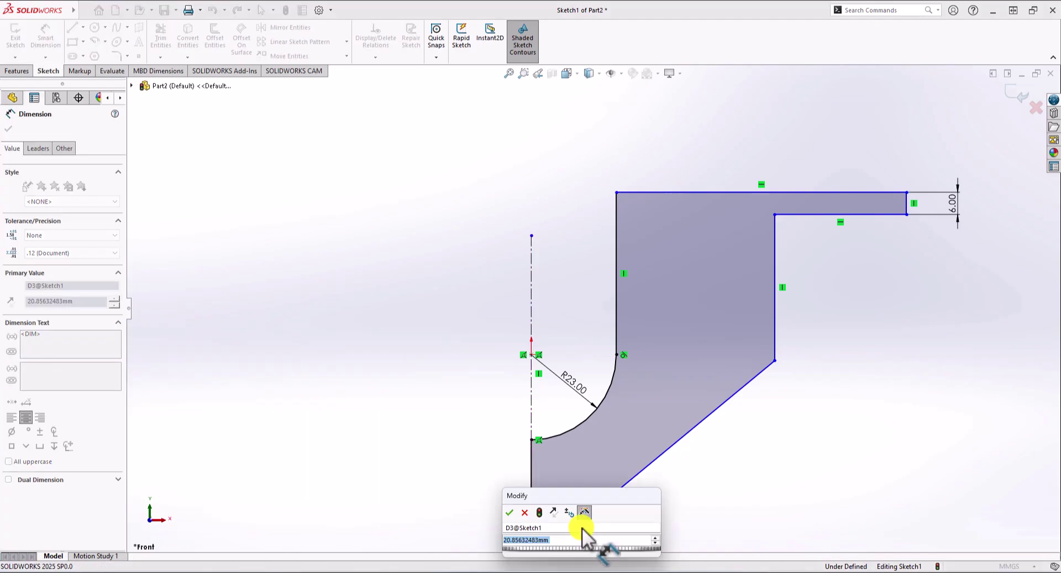
type("13")
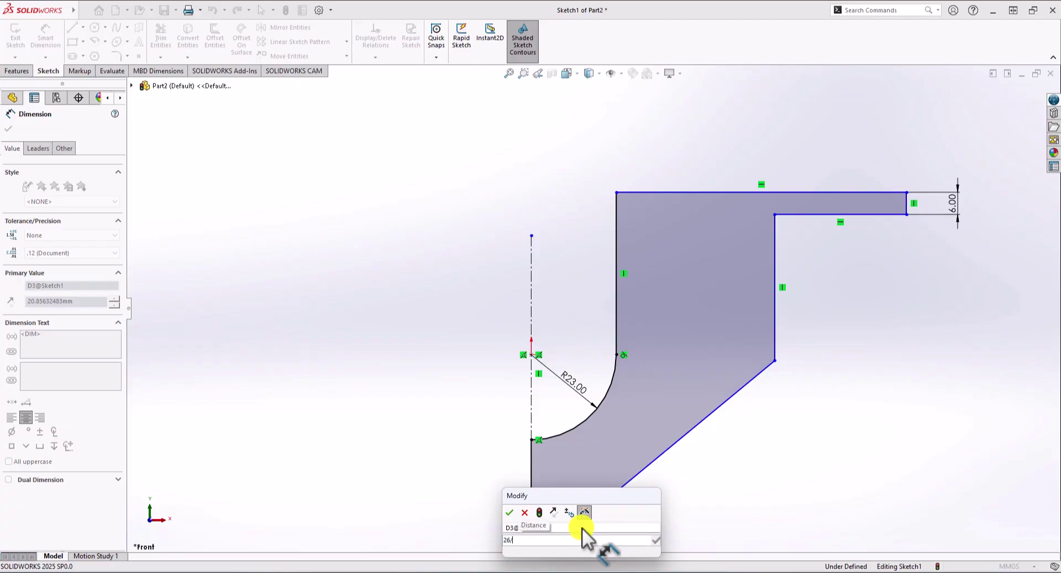
key("Return")
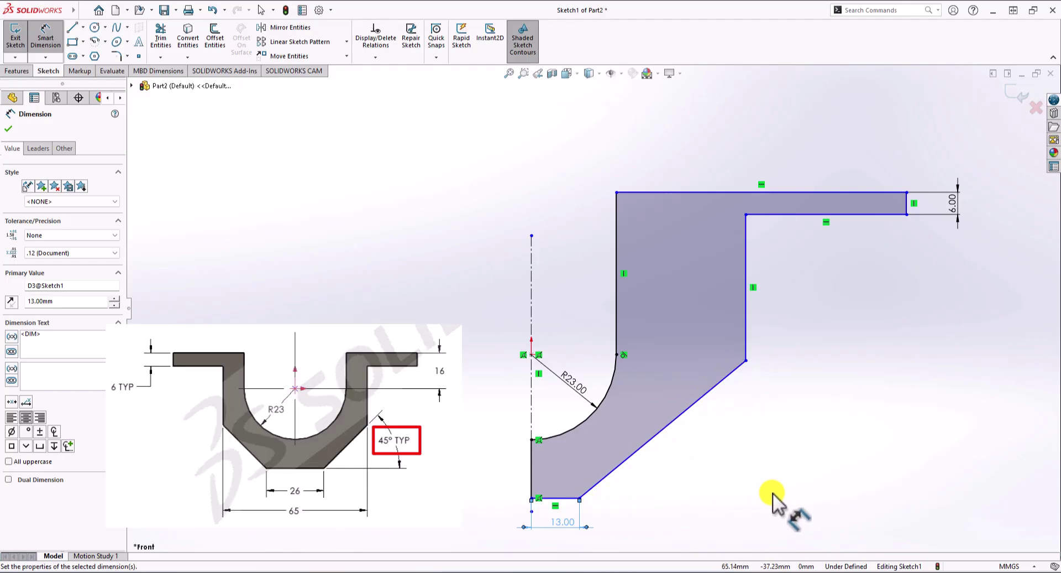
left_click(678, 417)
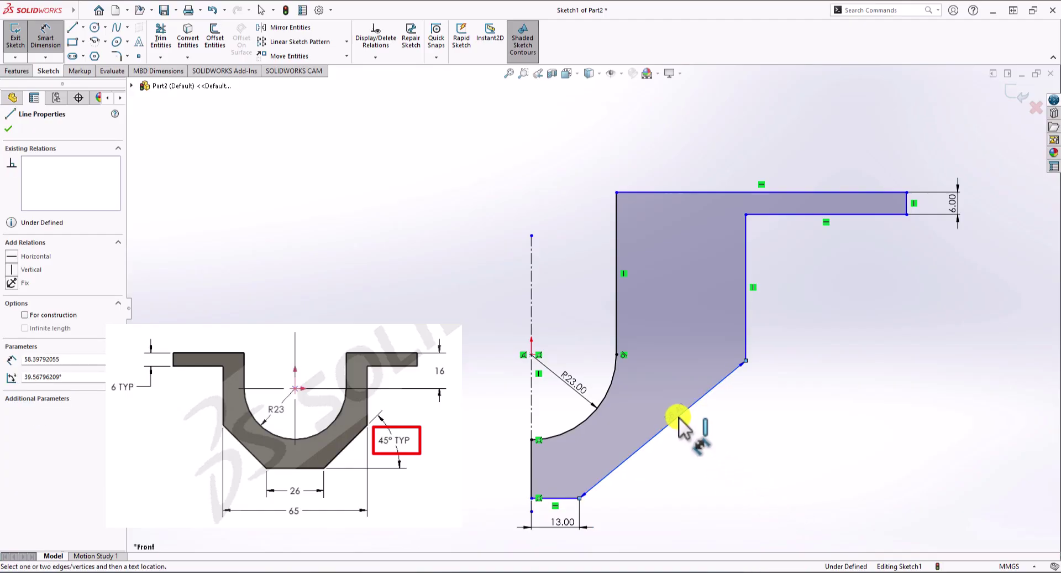
left_click(579, 497)
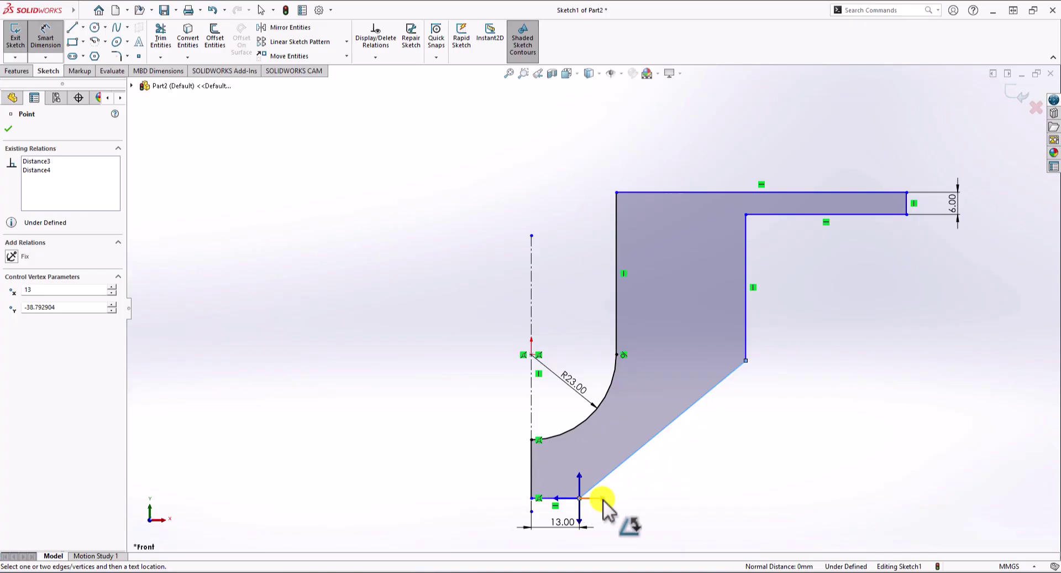
left_click(603, 499)
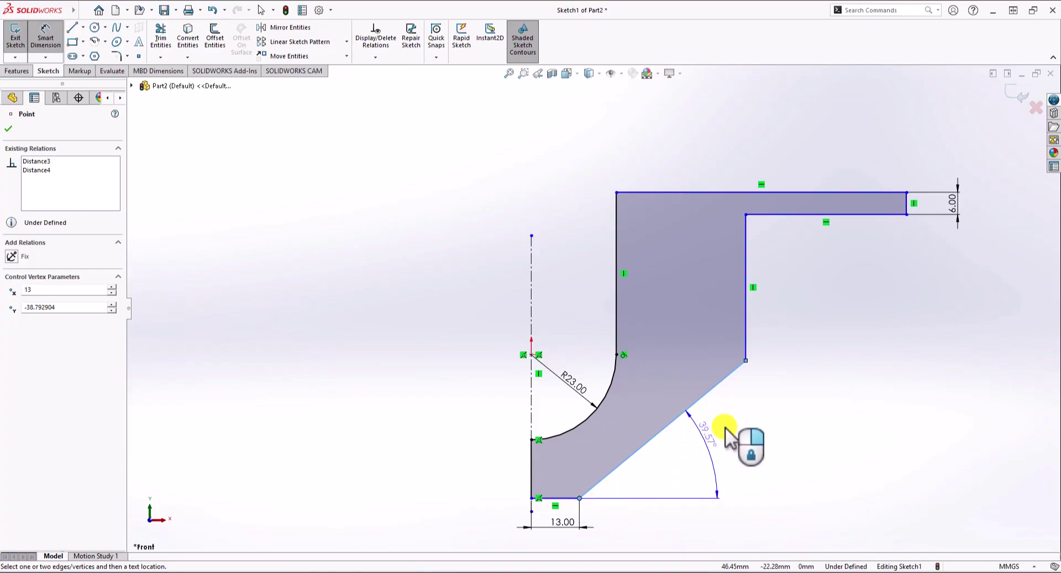
left_click(728, 430)
type("45")
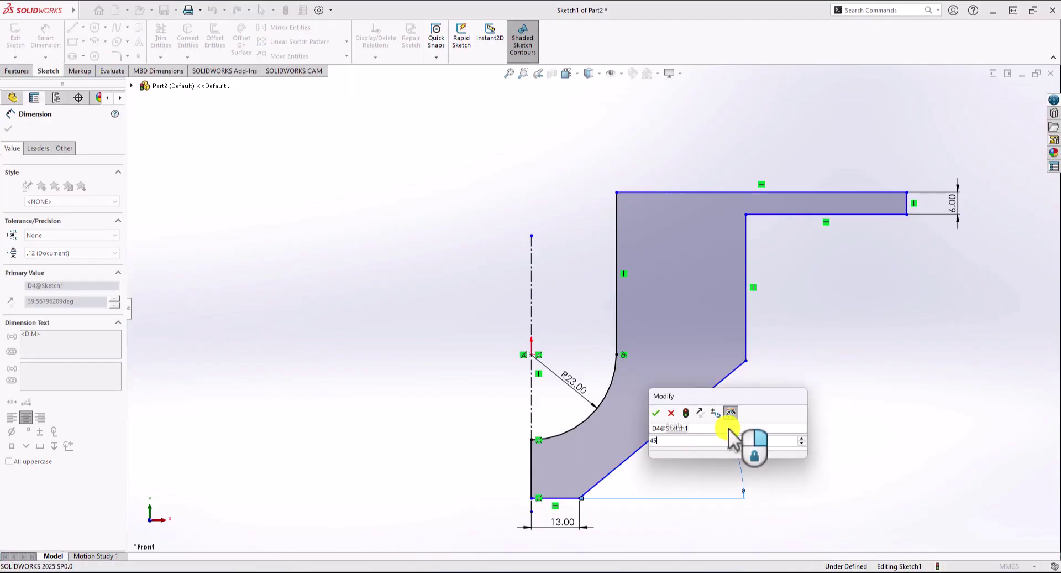
key("Return")
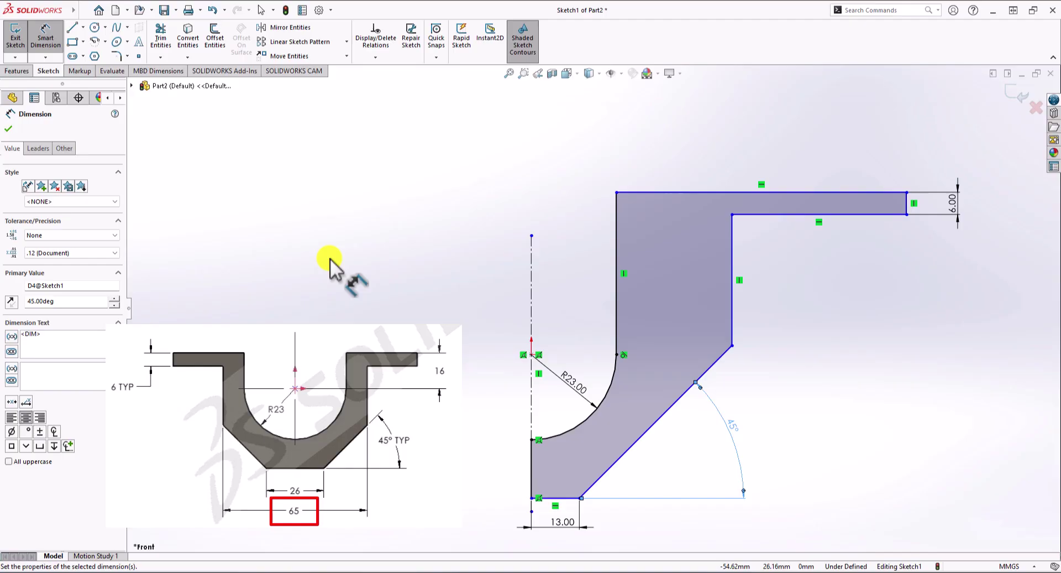
Dimension the vertical wall 65 mm and the flange end 110 mm from the centerline
left_click(733, 246)
left_click(532, 280)
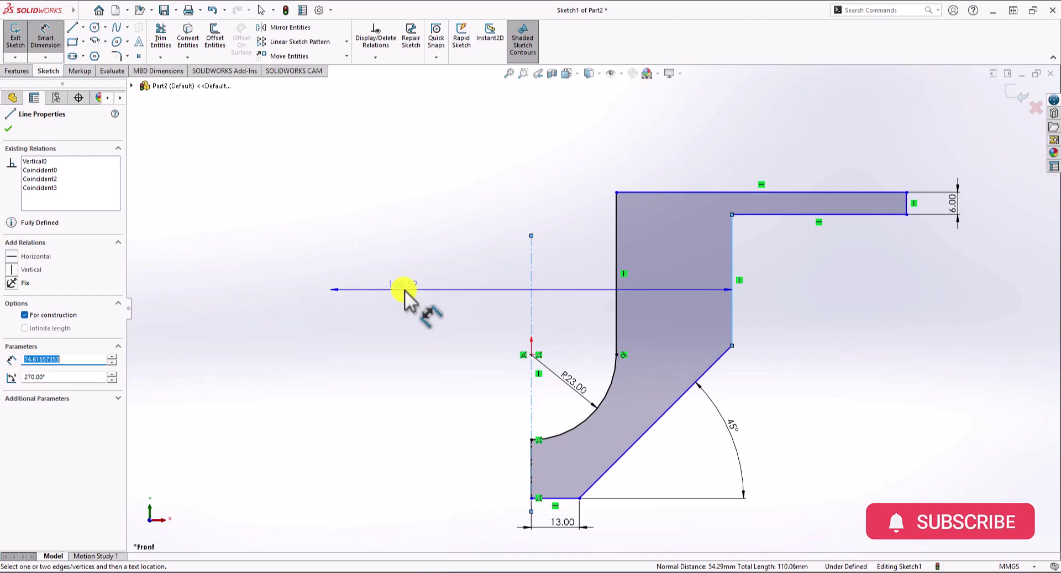
left_click(412, 291)
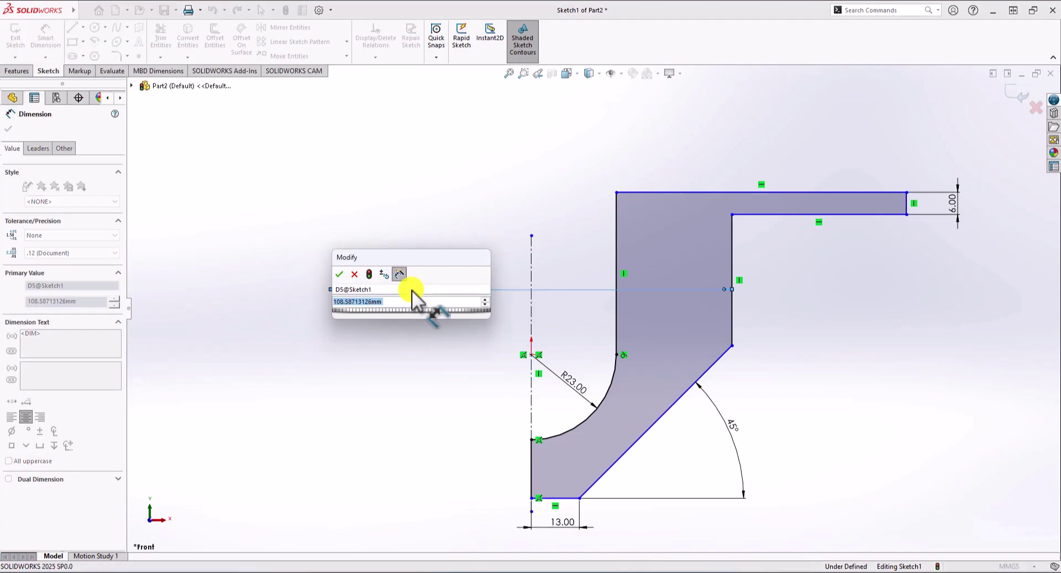
type("65")
key("Return")
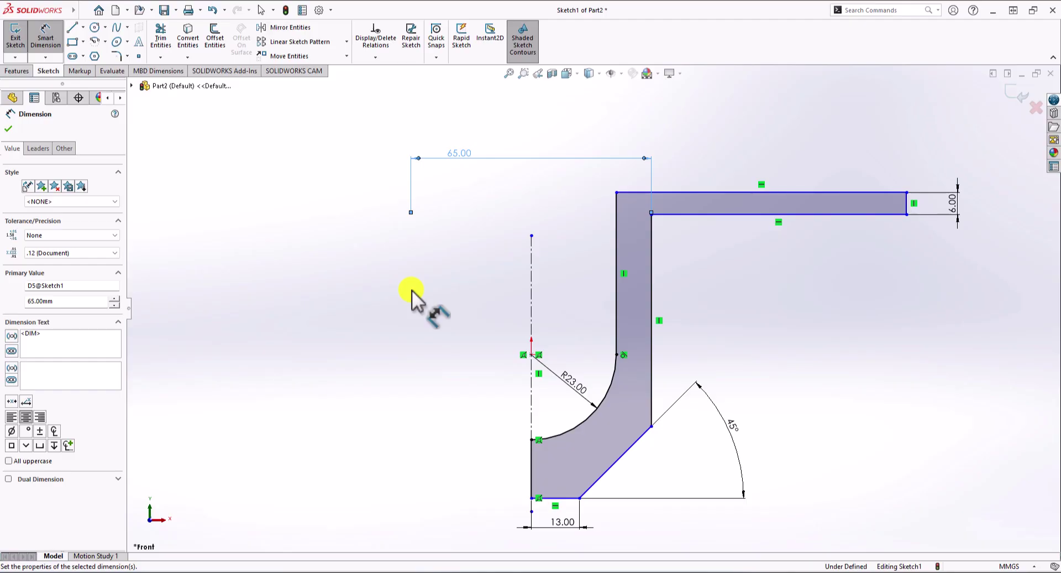
left_click(907, 205)
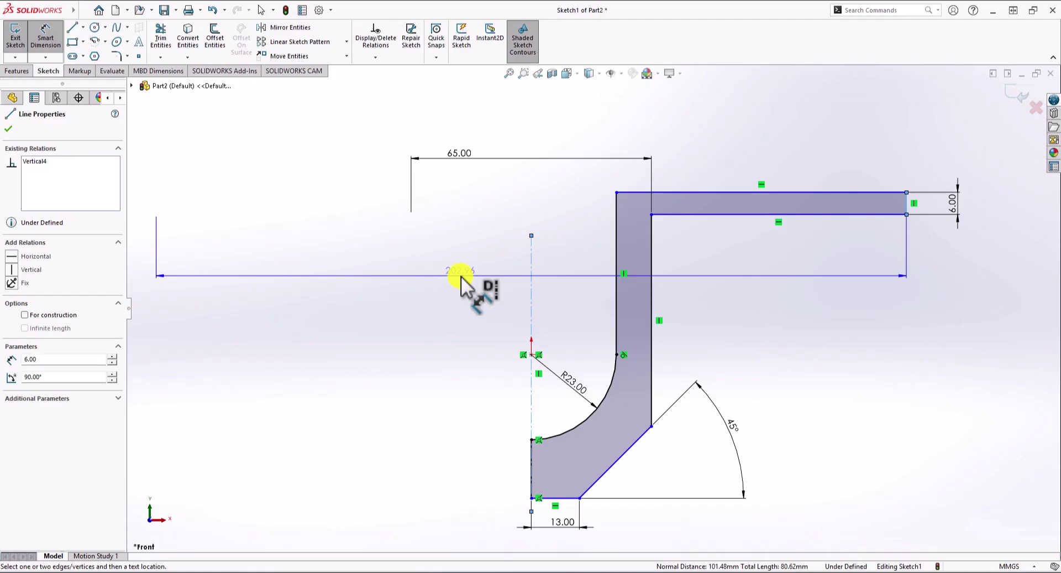
left_click(461, 277)
type("110")
key("Return")
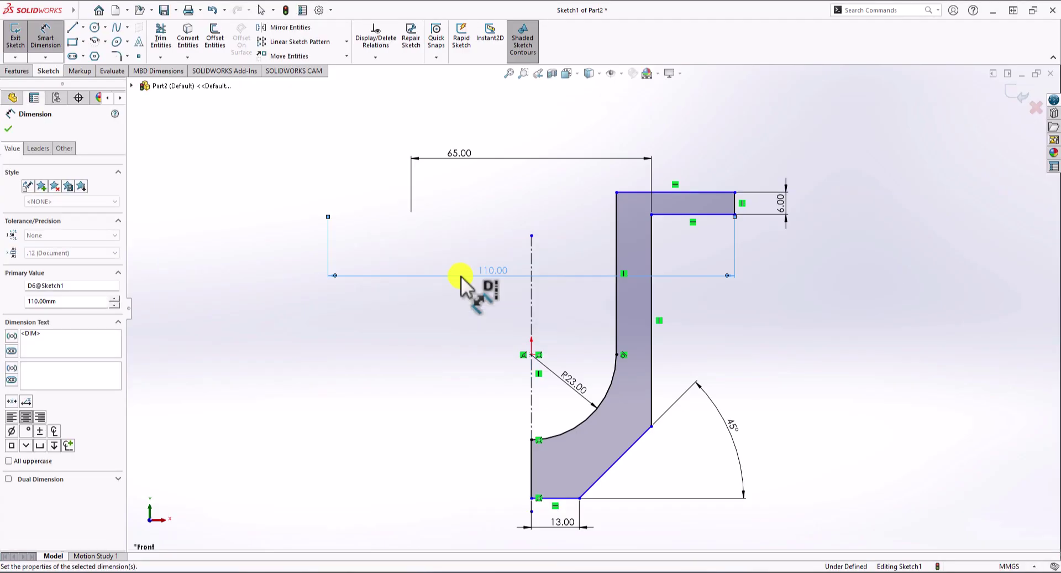
key("Escape")
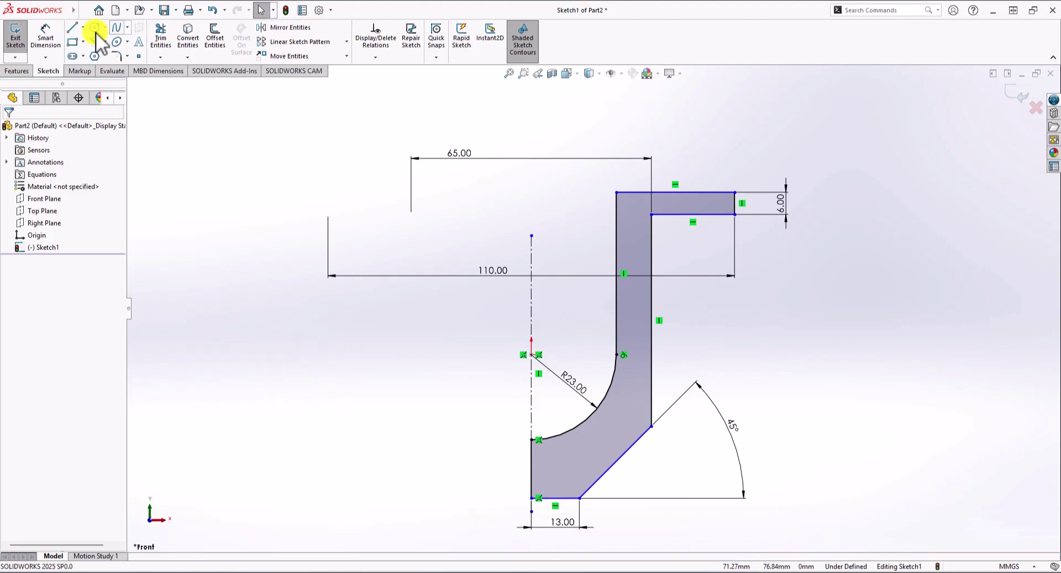
Dimension the overall height between the top flange and bottom edge to 52 mm
left_click(49, 38)
left_click(707, 192)
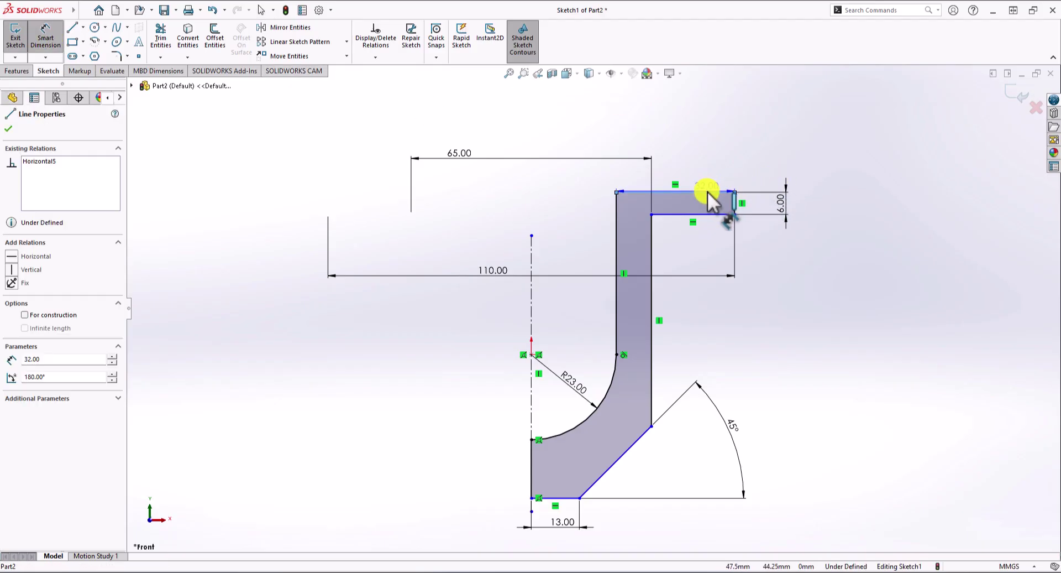
left_click(560, 498)
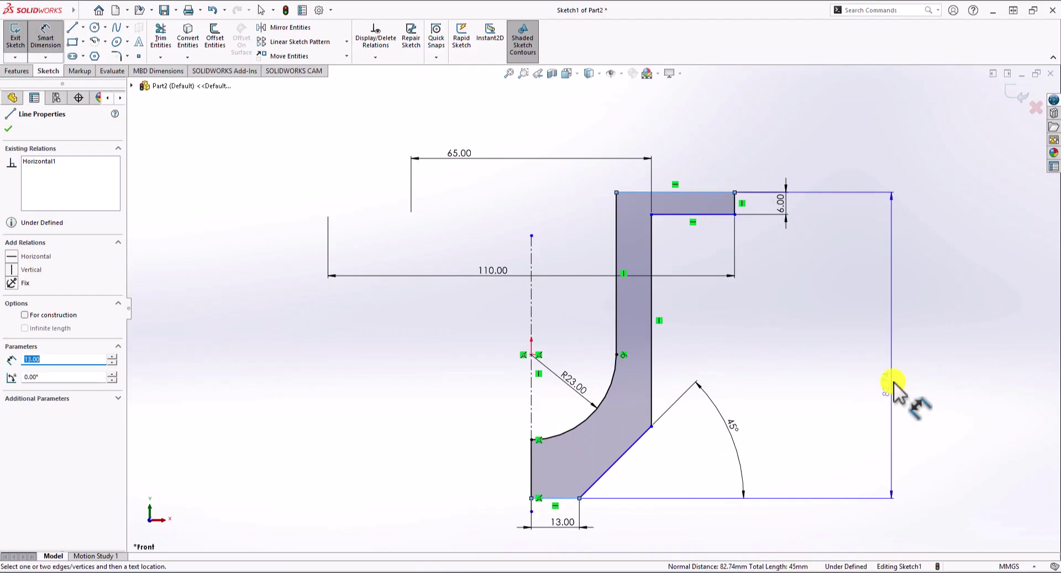
left_click(895, 364)
type("52")
key("Return")
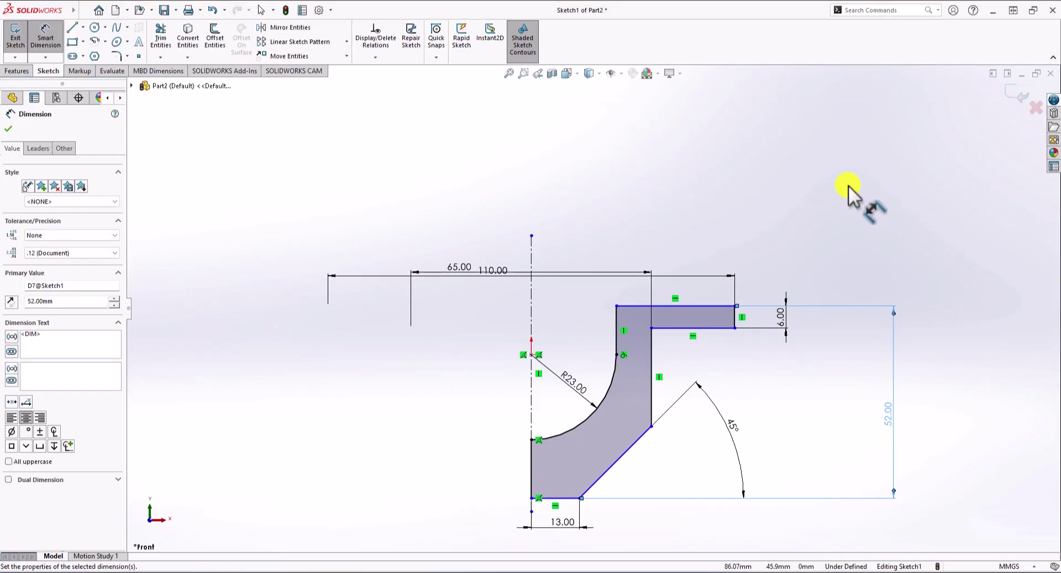
Dimension the top edge 16 mm from the origin to fully define the sketch
left_click(712, 307)
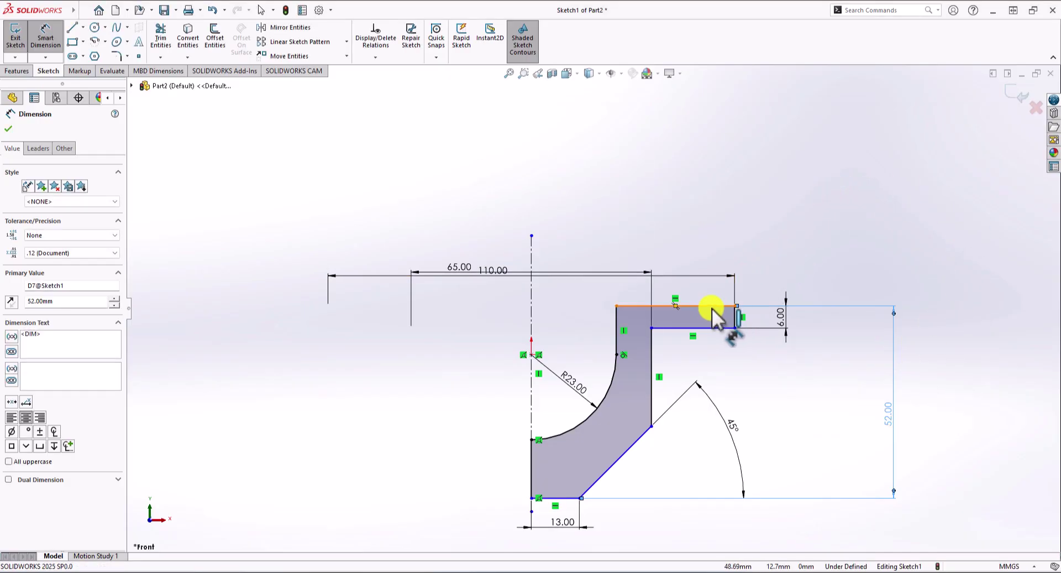
left_click(531, 354)
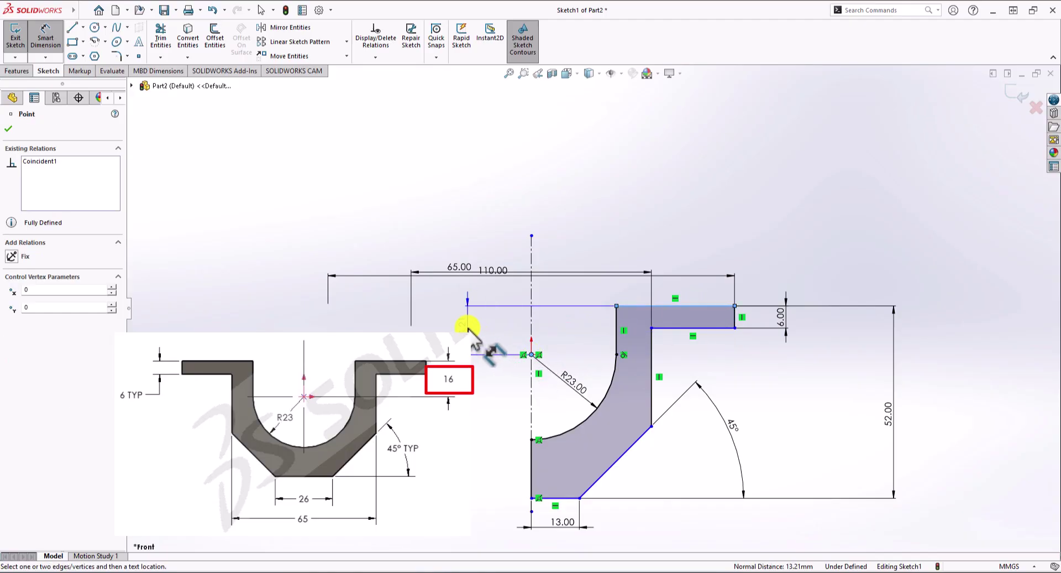
left_click(467, 330)
type("16")
key("Return")
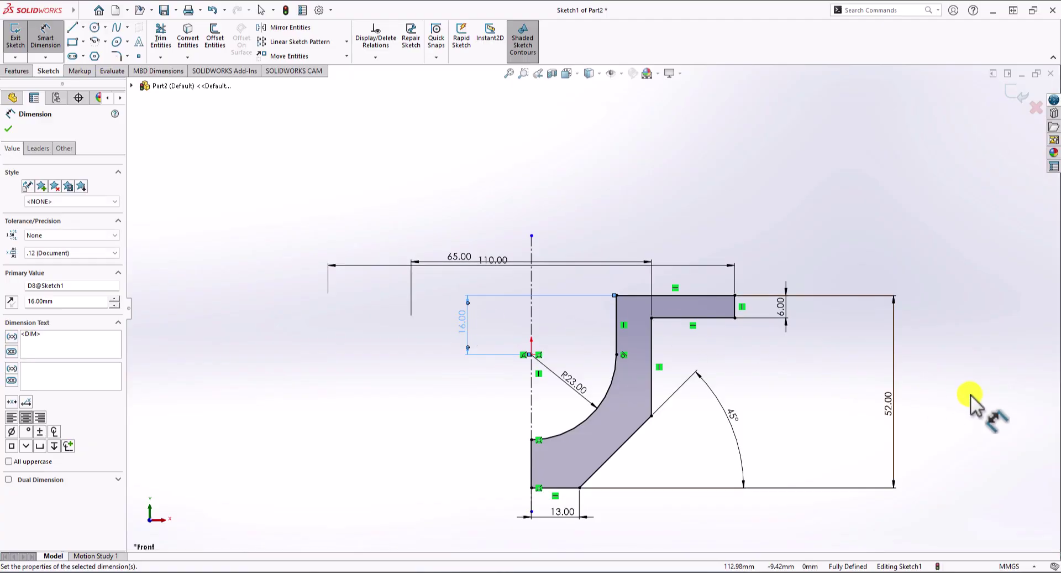
key("Escape")
scroll(831, 363, "down", 2)
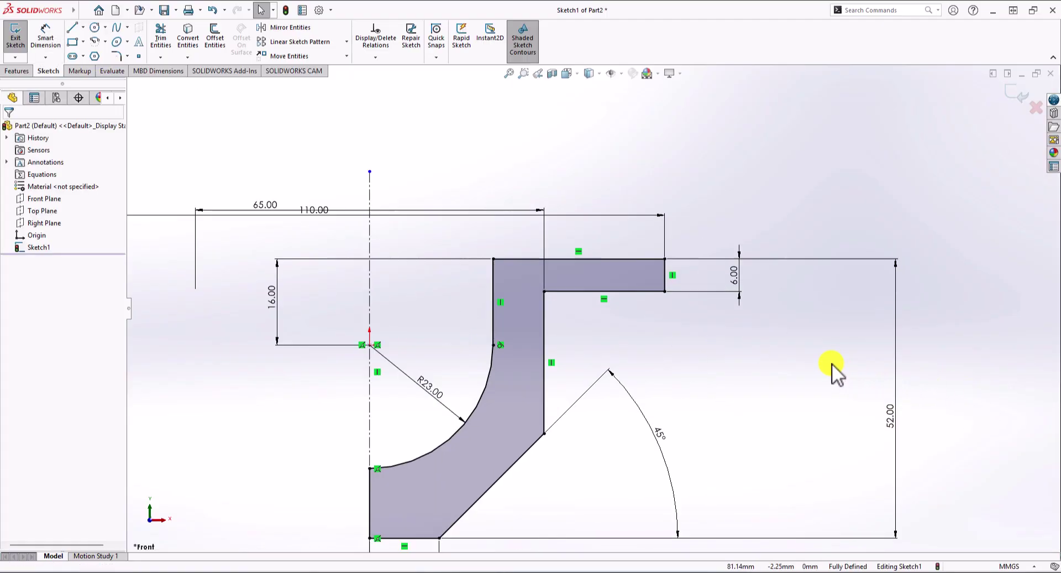
scroll(831, 364, "up", 3)
scroll(369, 447, "up", 1)
scroll(367, 446, "down", 1)
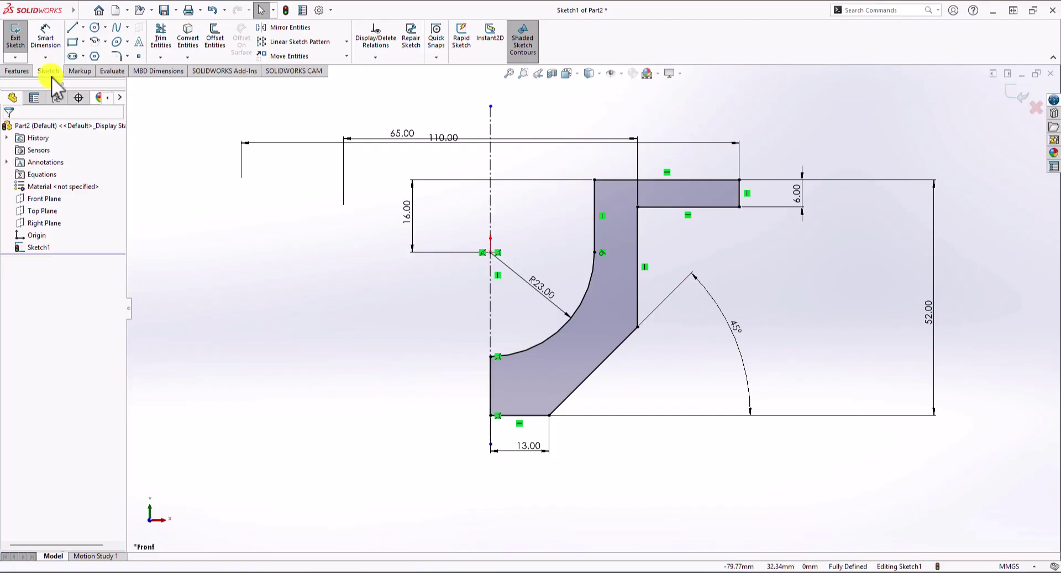
Extrude the half-profile 39 mm mid-plane into Boss-Extrude1
left_click(17, 71)
left_click(25, 35)
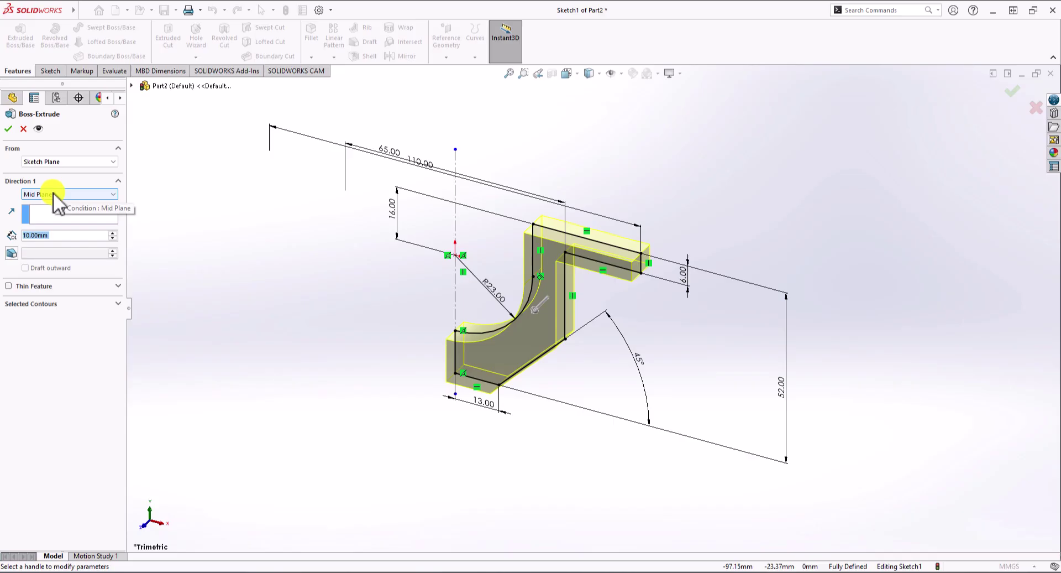
type("3")
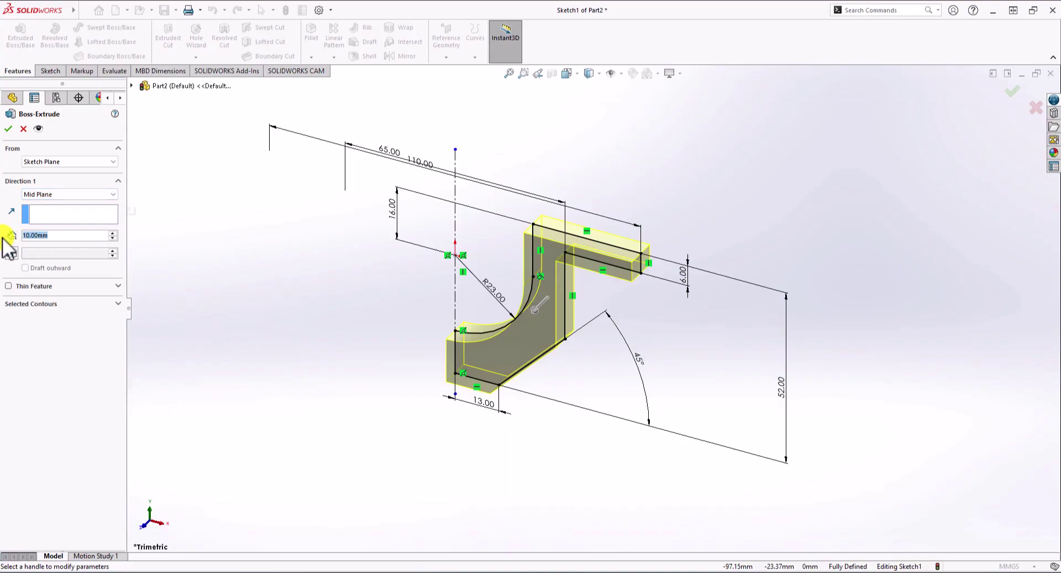
type("9")
key("Return")
key("Return")
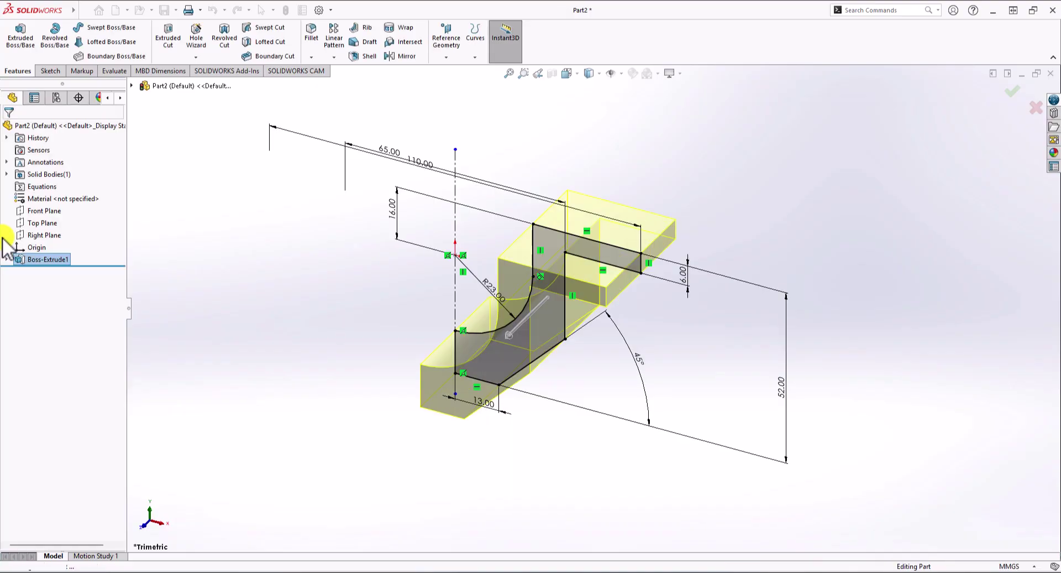
middle_click_drag(310, 382, 403, 415)
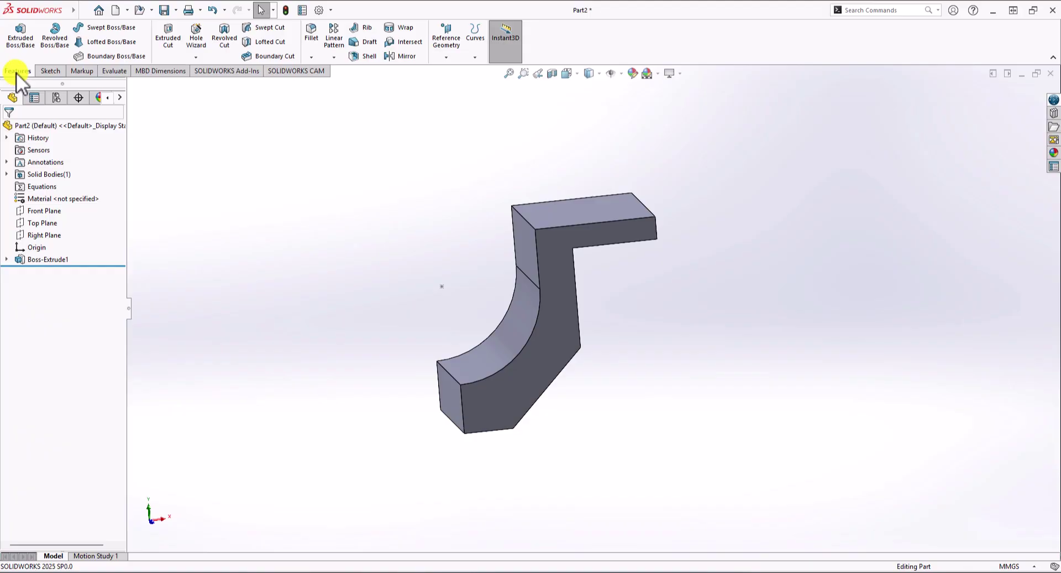
Mirror the Boss-Extrude1 body across its small end face to form the full U-bracket
left_click(396, 53)
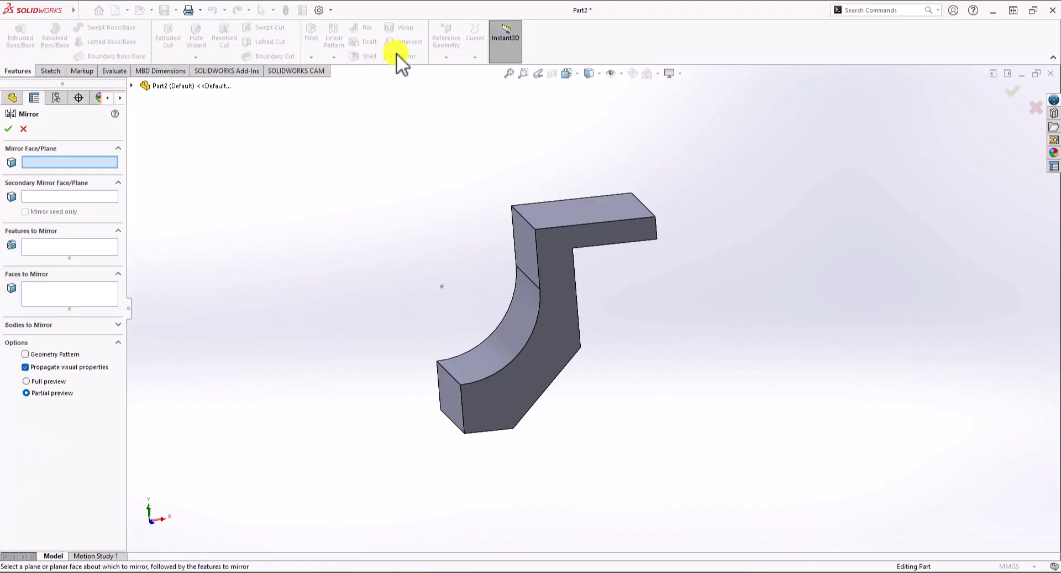
middle_click_drag(377, 271, 433, 343)
left_click(459, 393)
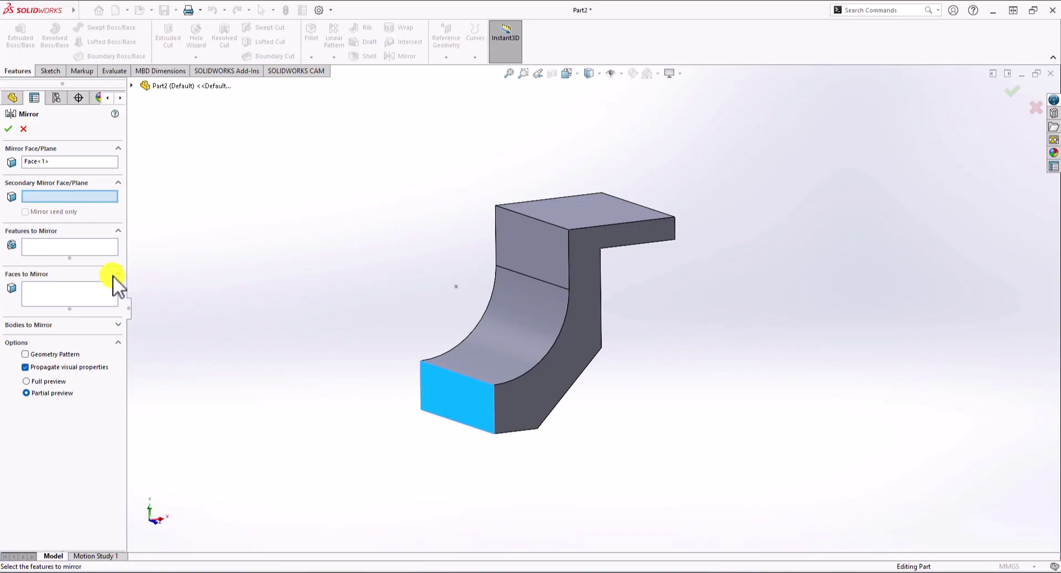
left_click(50, 324)
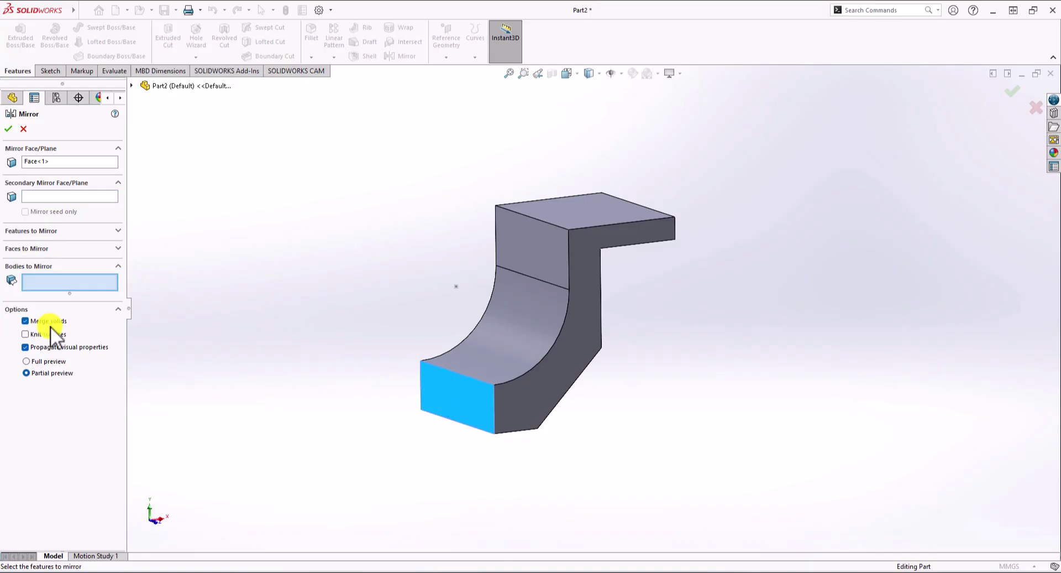
left_click(578, 251)
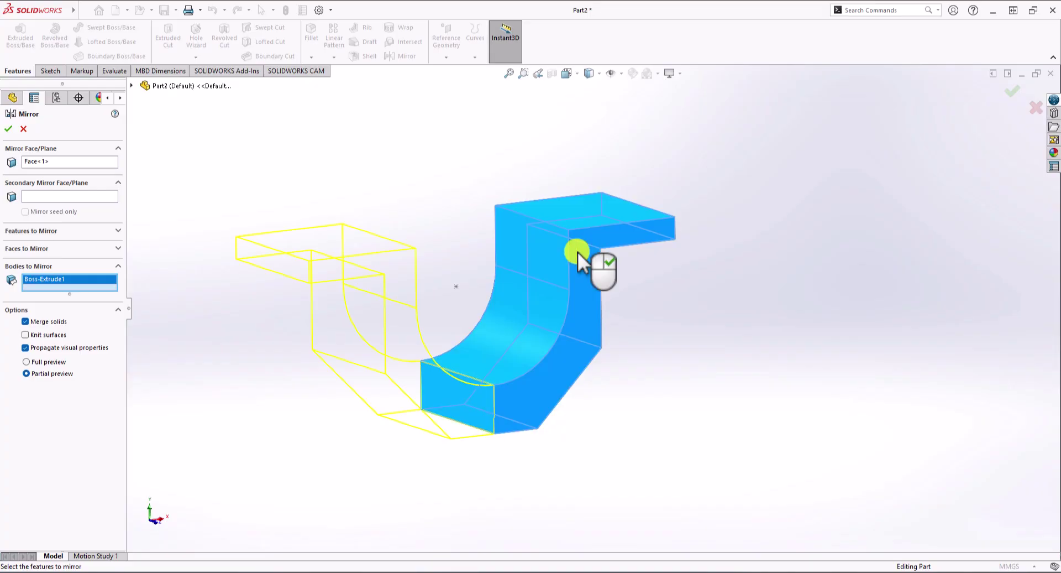
middle_click_drag(578, 251, 441, 256)
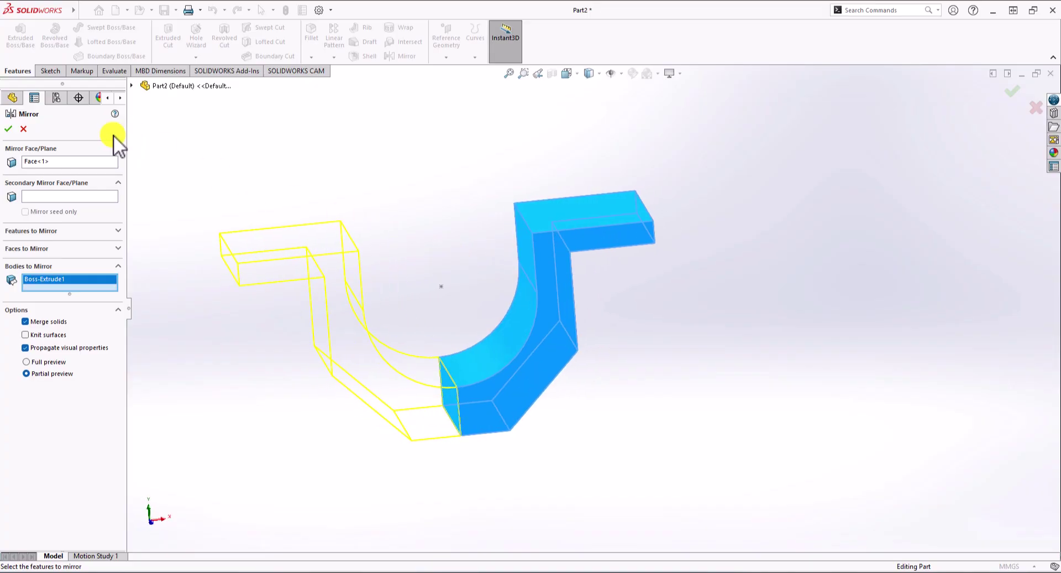
left_click(8, 128)
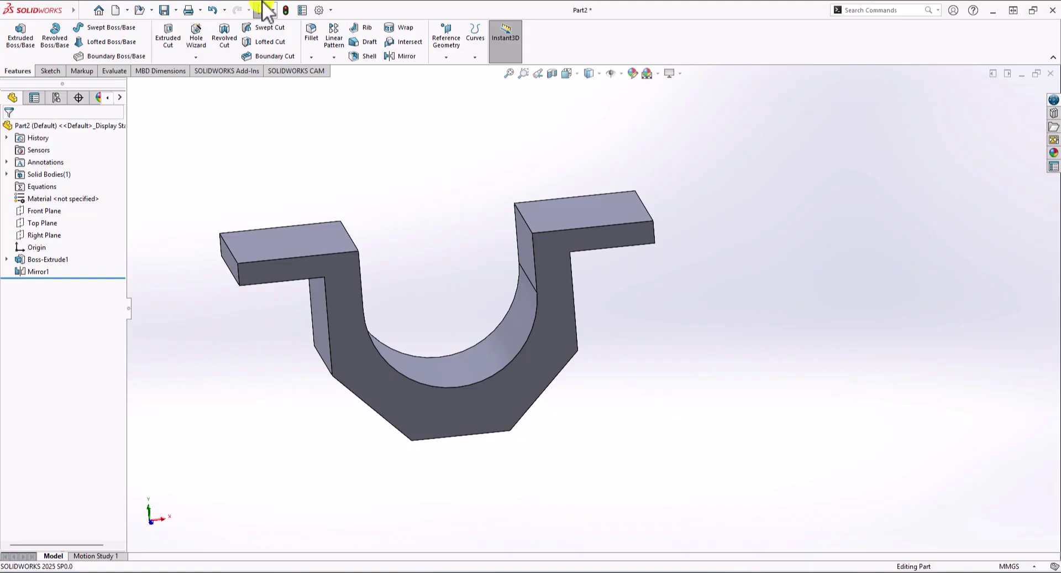
Start a sketch on the flange top face with vertical and horizontal centerlines through the origin
left_click(55, 68)
left_click(15, 32)
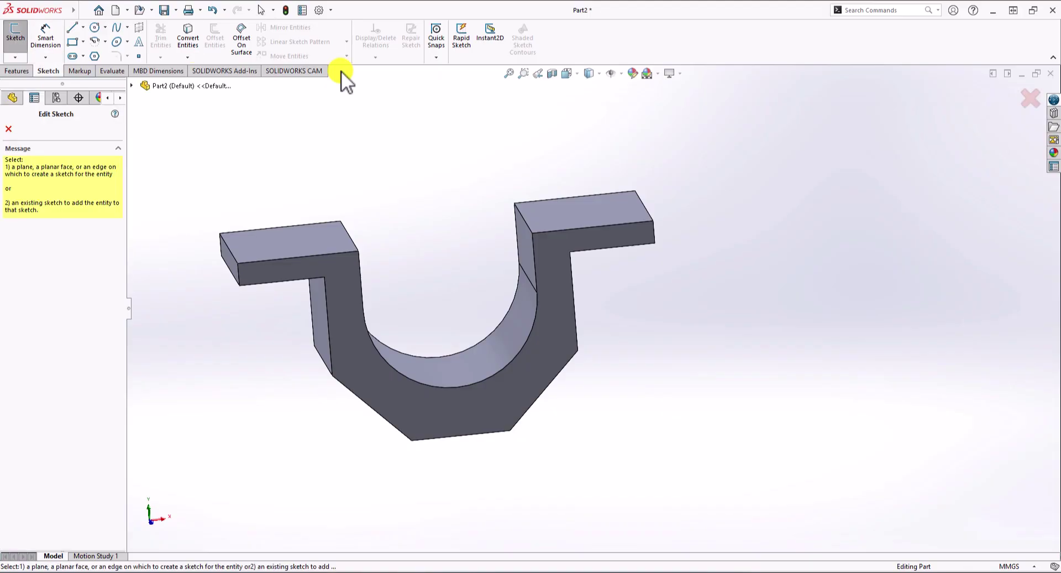
left_click(559, 213)
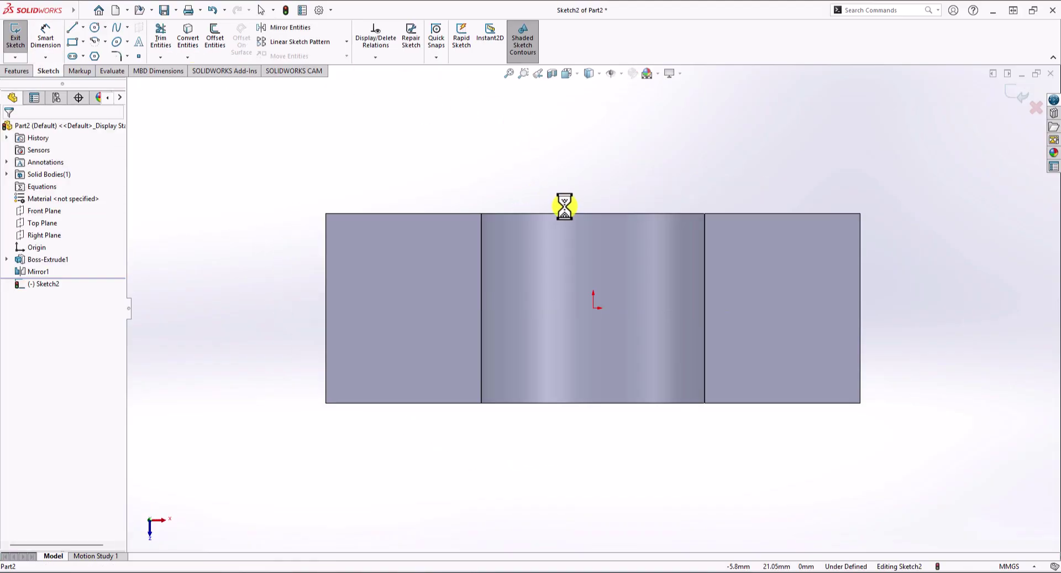
left_click(83, 27)
left_click(96, 55)
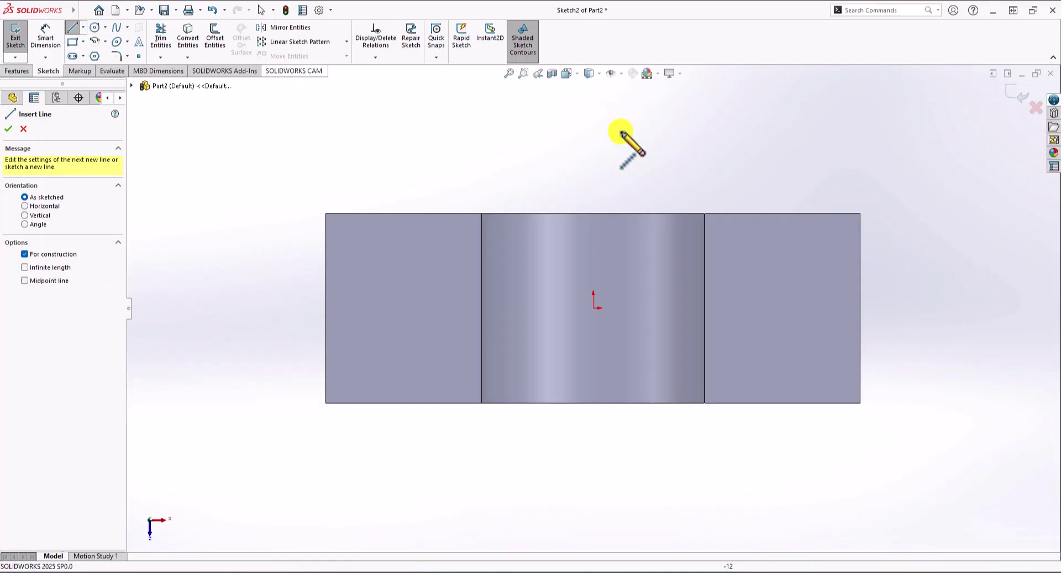
left_click(593, 422)
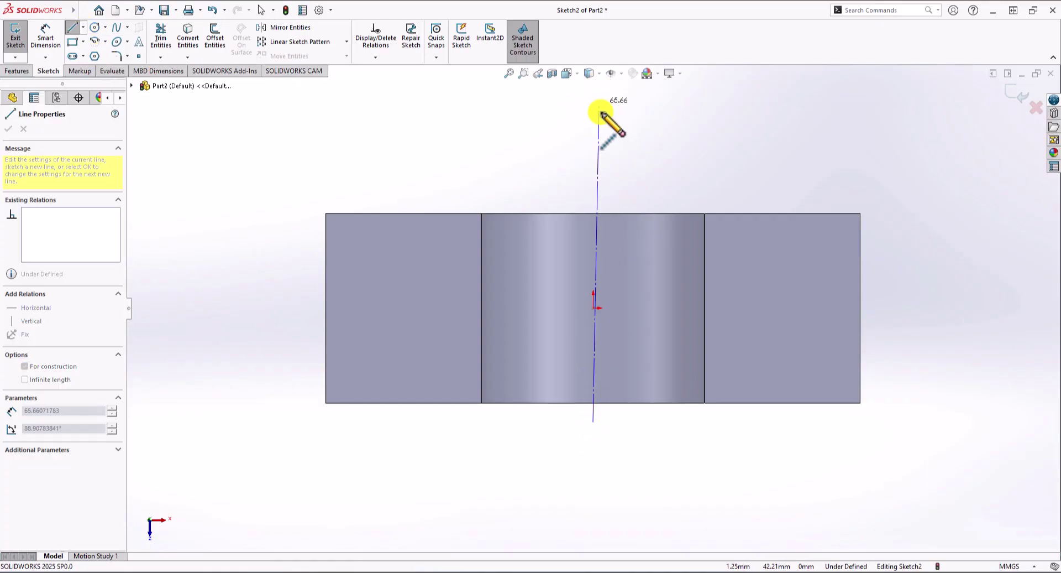
left_click(593, 126)
key("Escape")
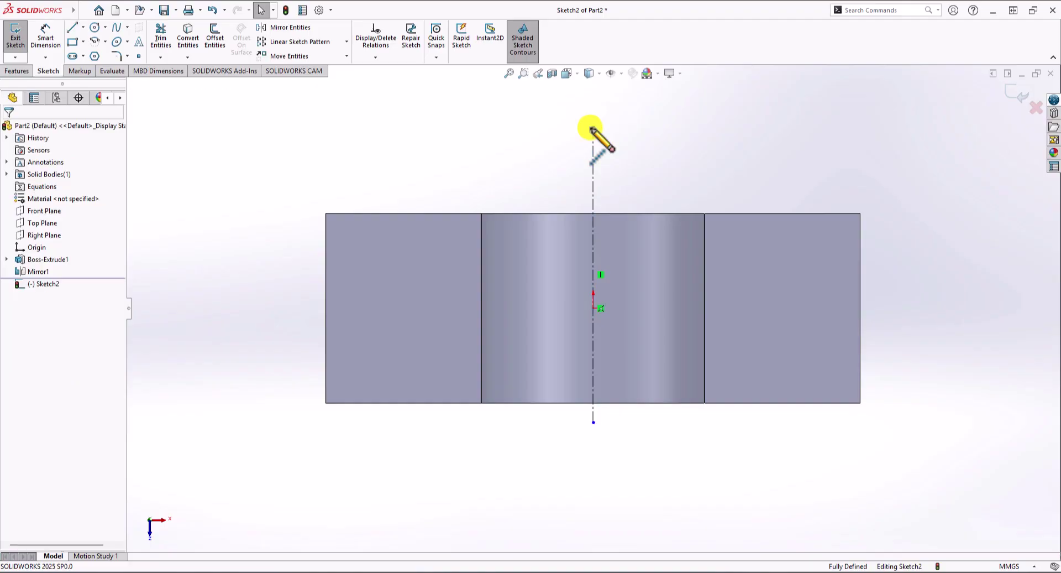
key("Return")
left_click(268, 308)
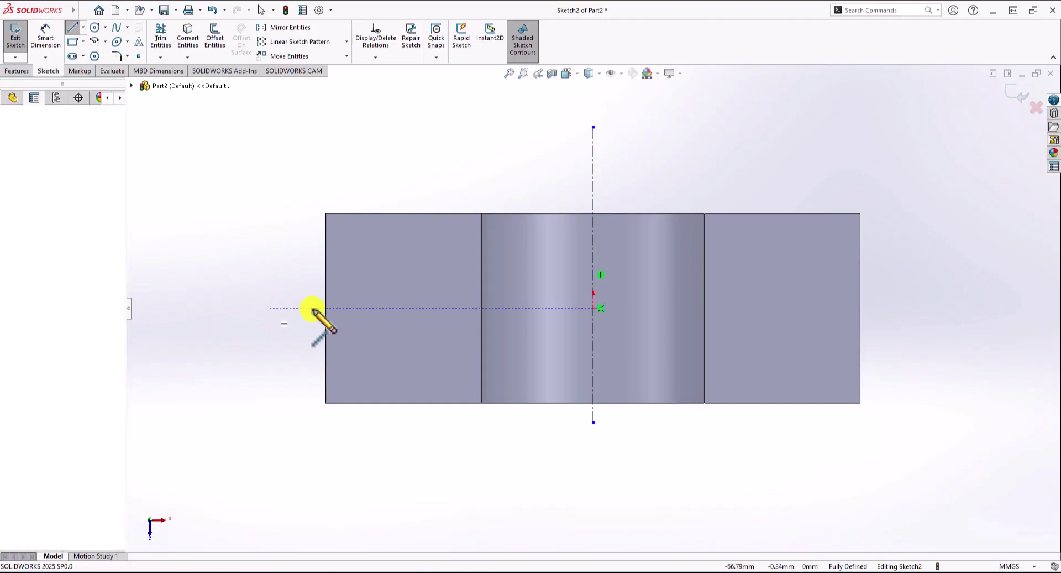
left_click(931, 308)
key("Escape")
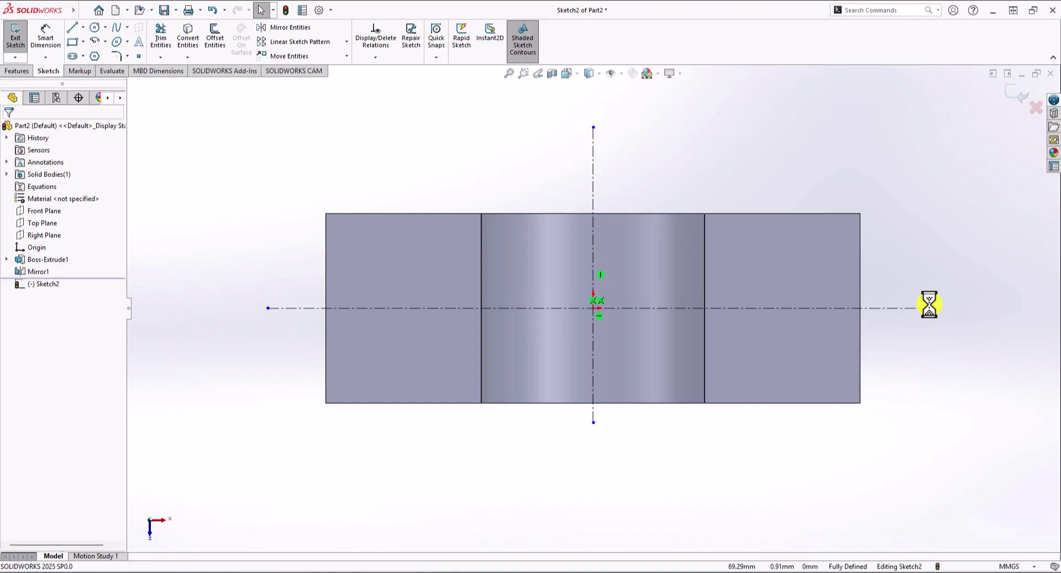
Sketch a hole circle on the left flange and dimension it to Ø8
left_click(95, 28)
left_click(388, 357)
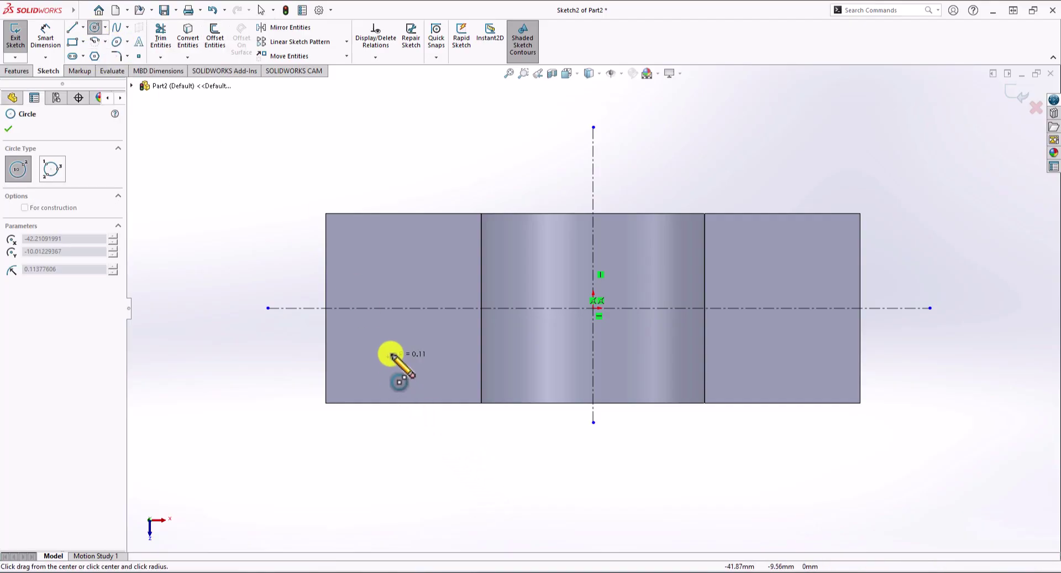
left_click(404, 341)
left_click(47, 34)
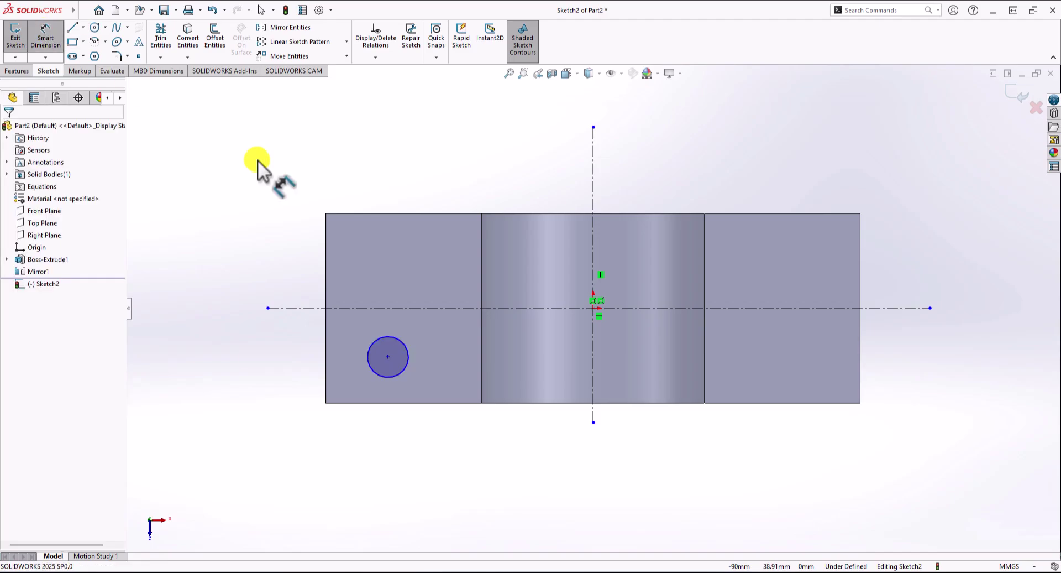
left_click(372, 350)
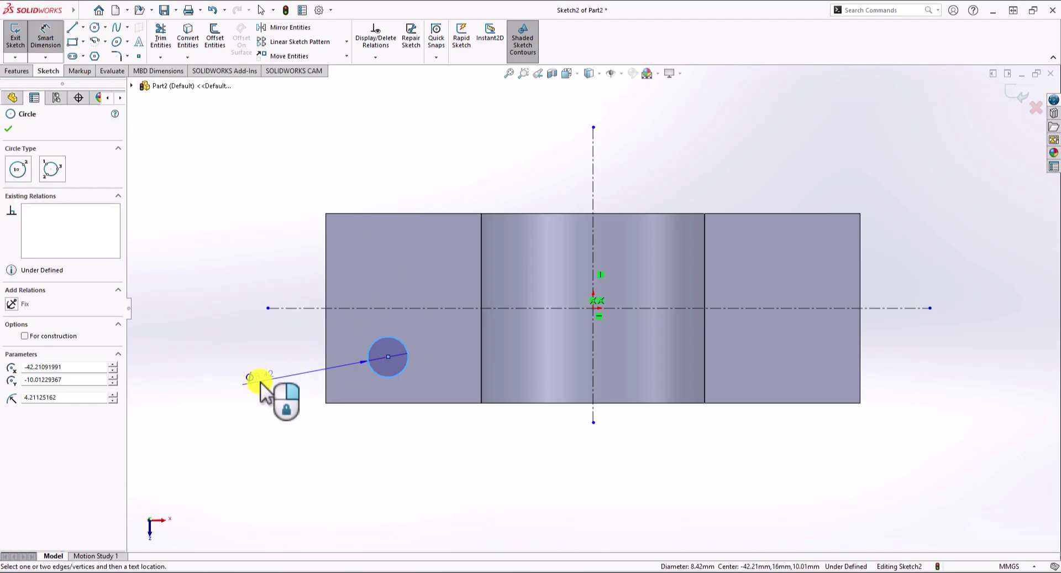
left_click(260, 381)
type("8")
key("Return")
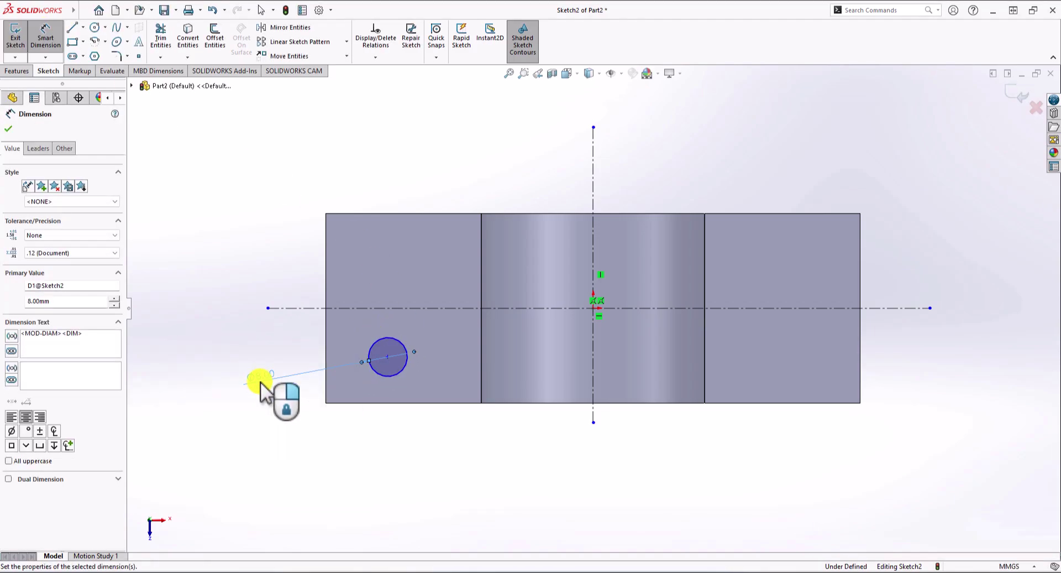
Set the circle's doubled distance across the vertical centerline to 80 mm
left_click(388, 356)
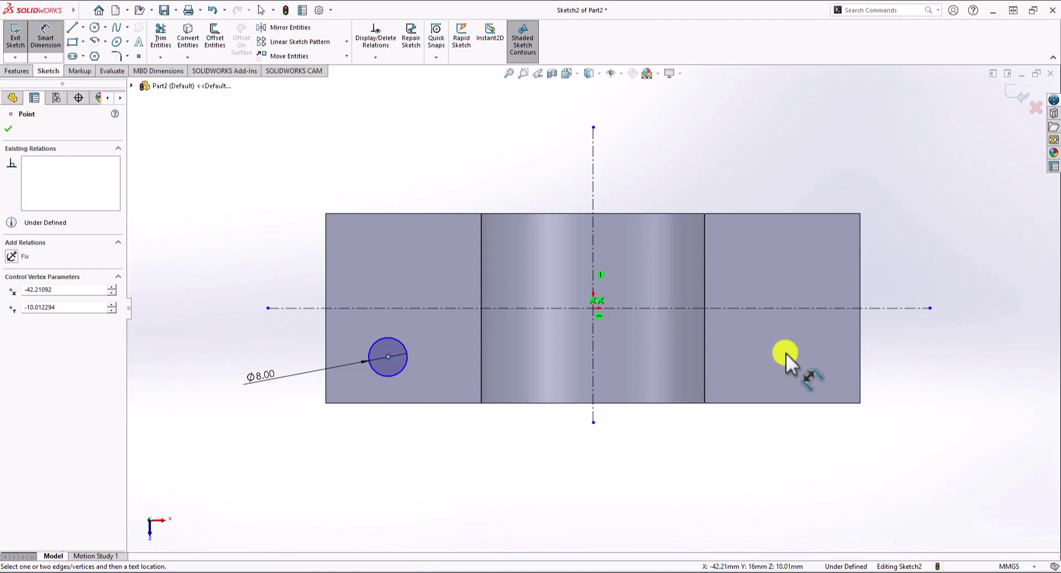
left_click(596, 337)
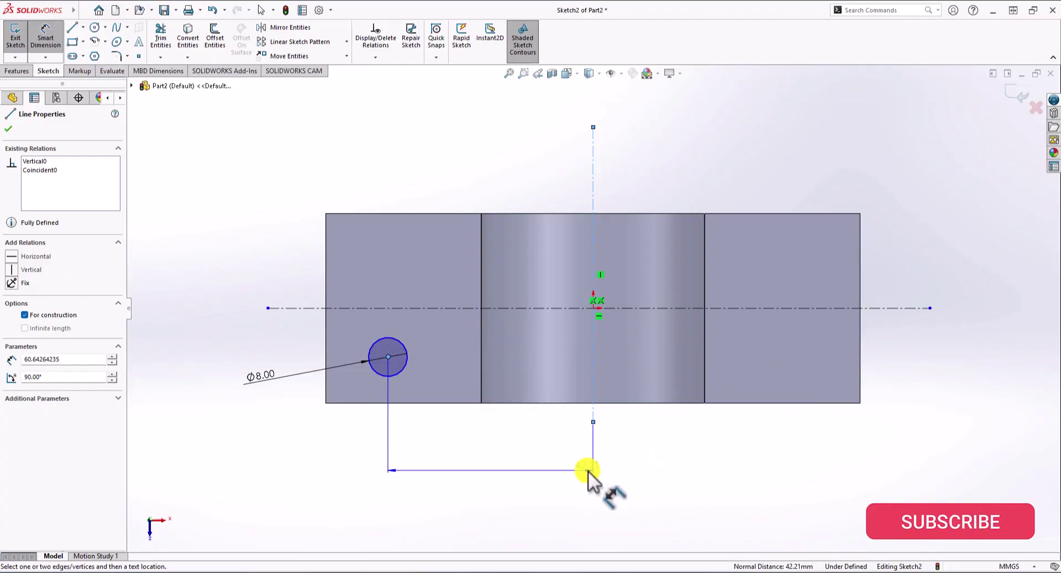
left_click(665, 483)
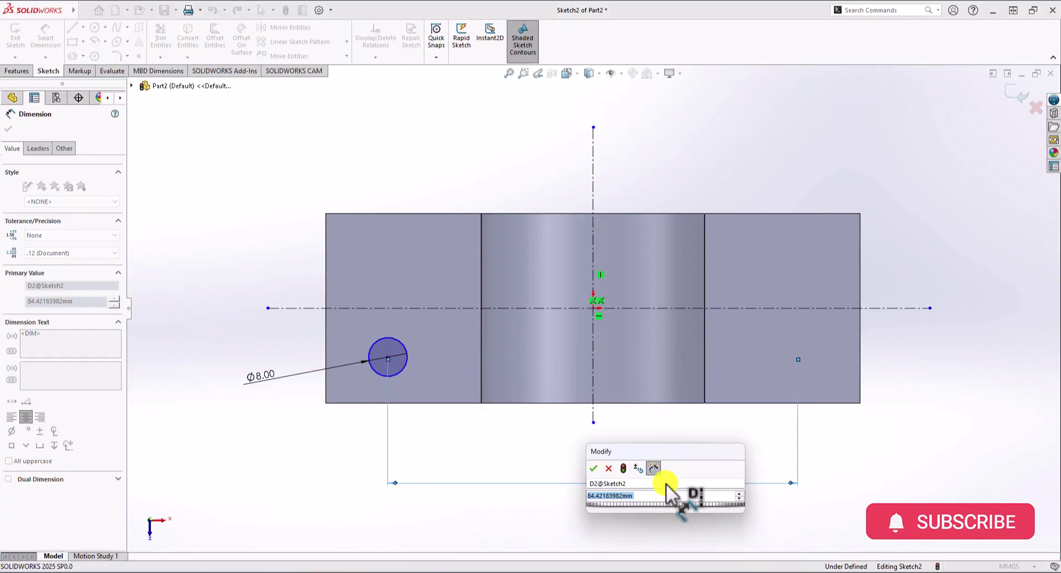
type("80")
key("Return")
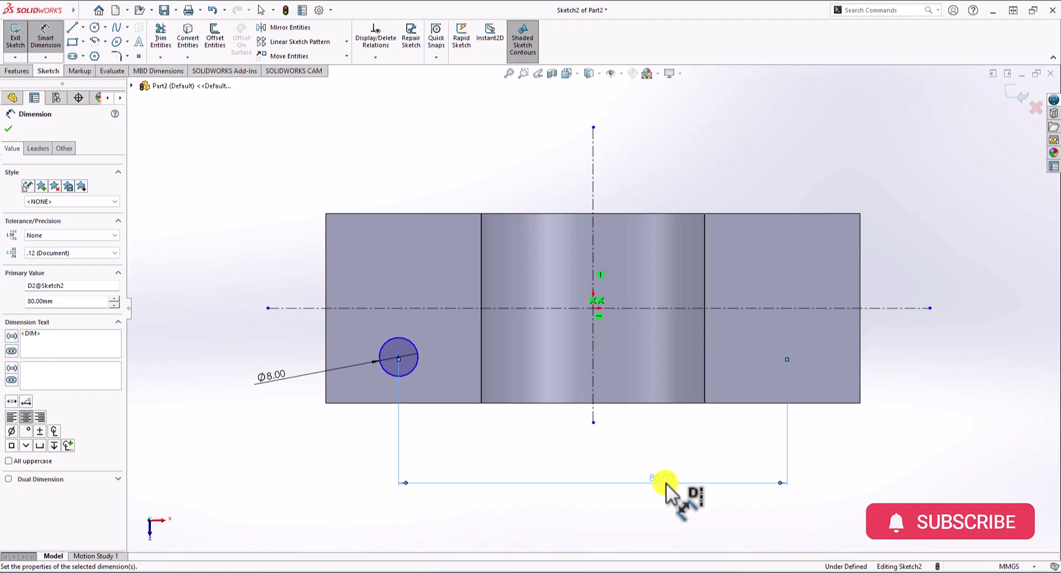
Dimension the circle centre 19 mm from the horizontal centerline
left_click(399, 357)
key("Escape")
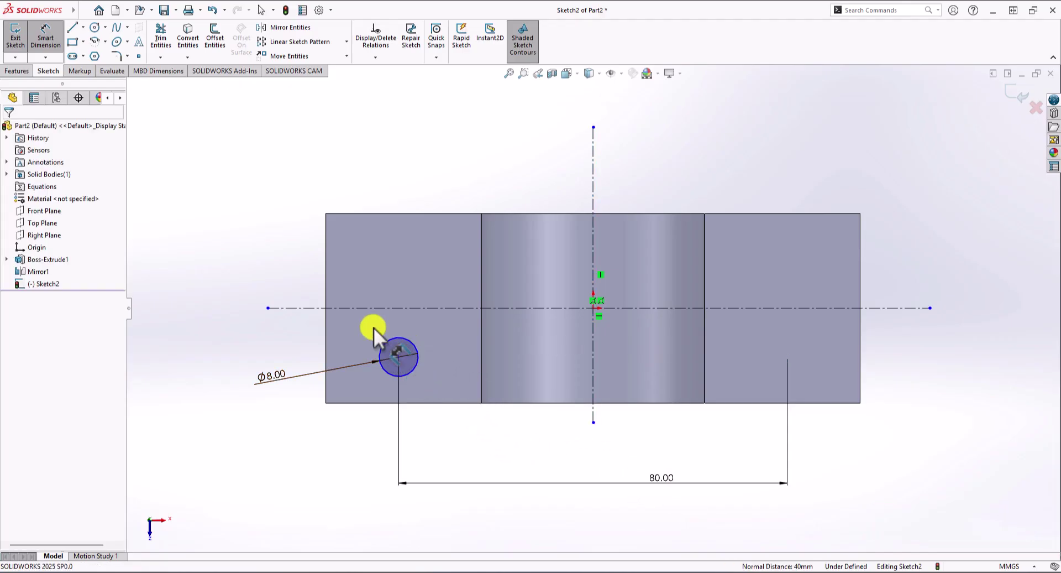
left_click(398, 356)
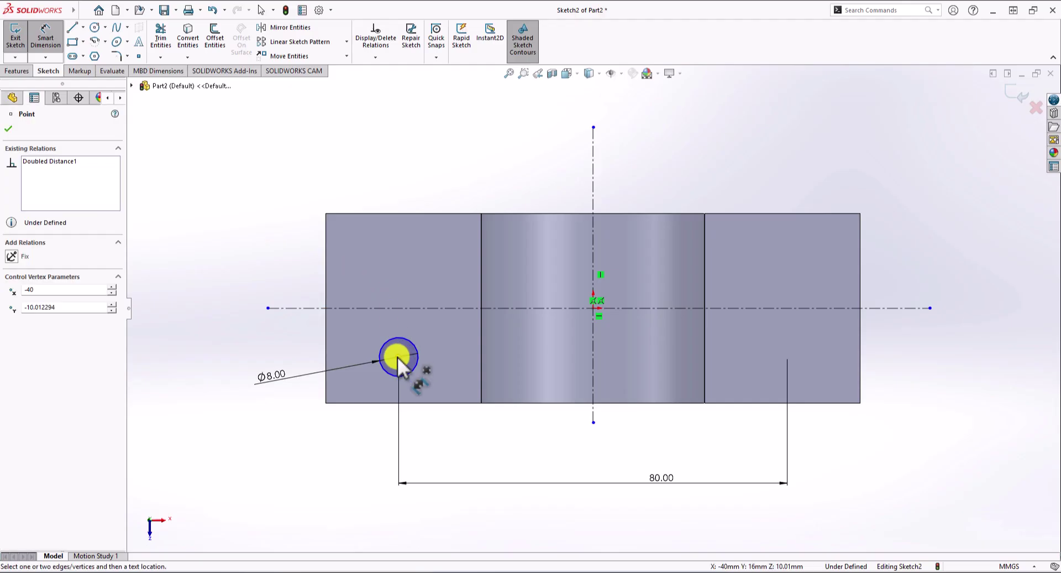
left_click(403, 307)
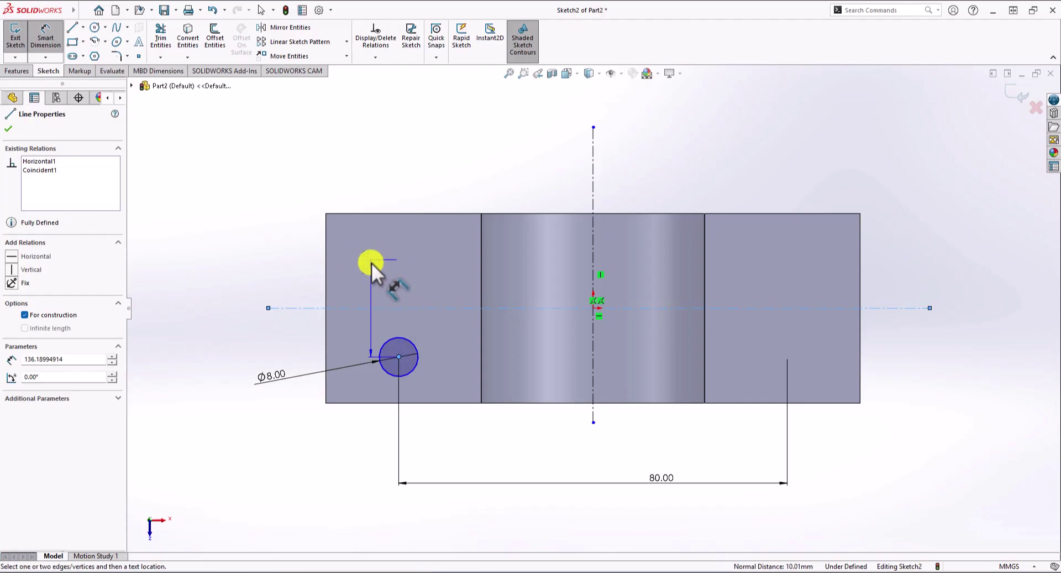
left_click(208, 302)
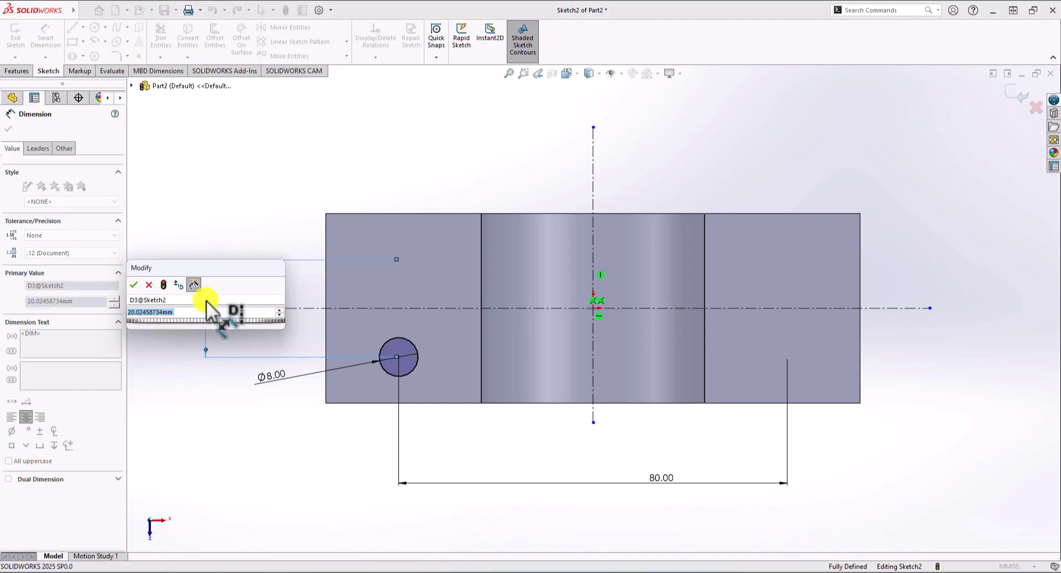
type("19")
key("Return")
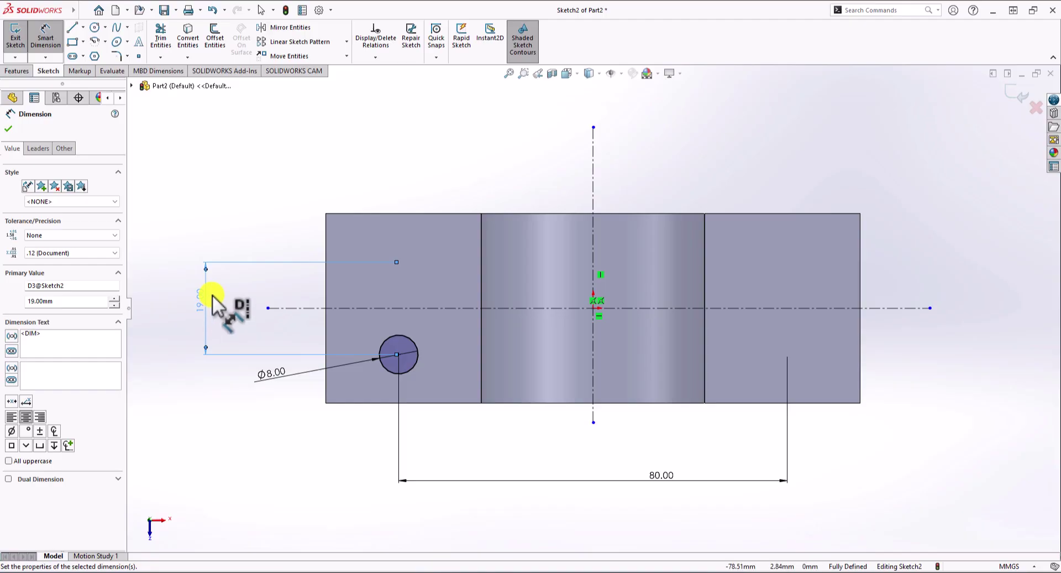
left_click(28, 71)
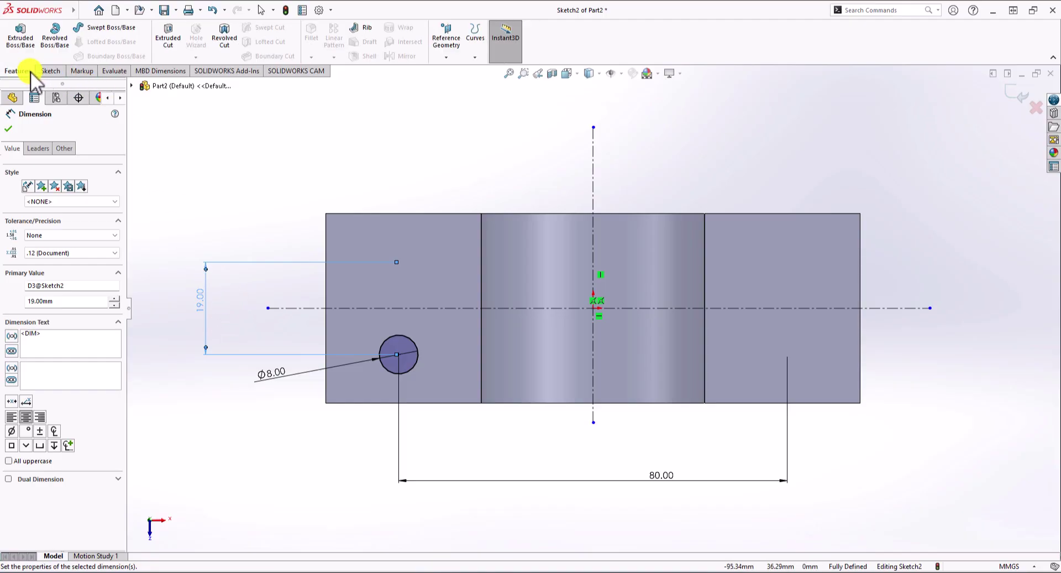
Cut the Ø8 sketch circle through the left flange as Cut-Extrude1
left_click(169, 38)
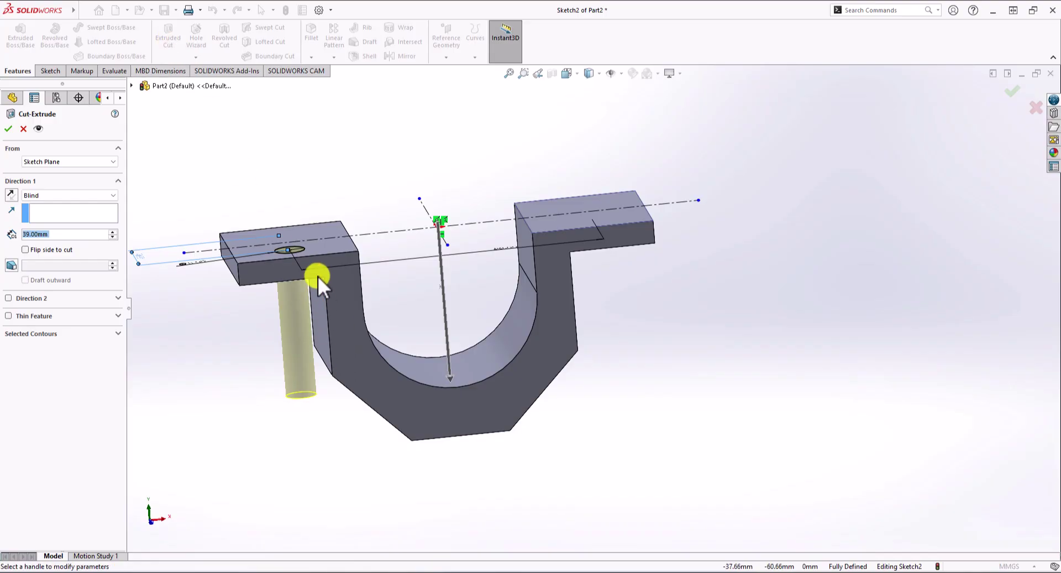
left_click(8, 129)
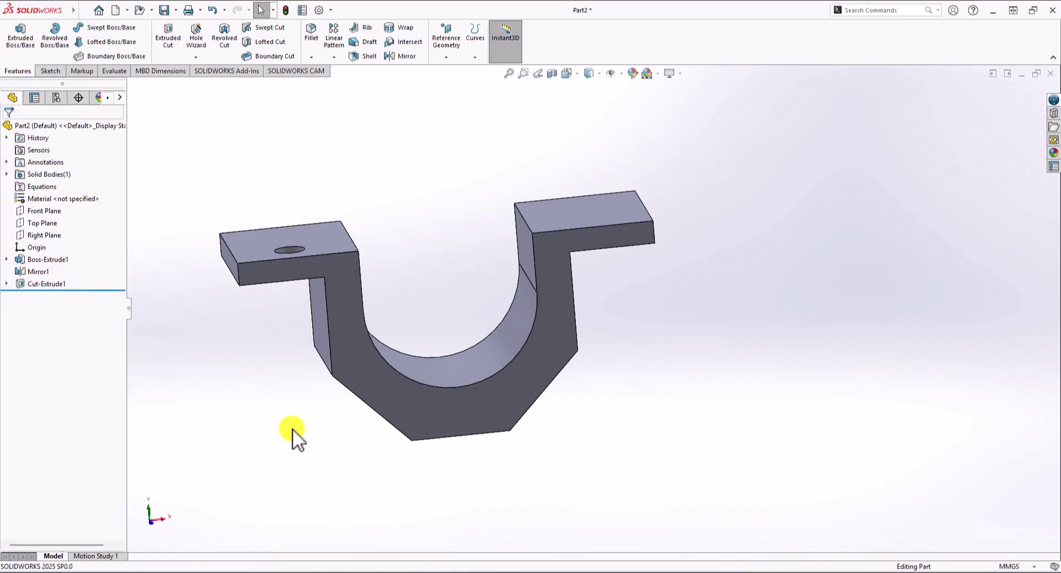
mouse_move(291, 417)
middle_mouse_down()
mouse_move(315, 442)
mouse_move(326, 498)
middle_mouse_up()
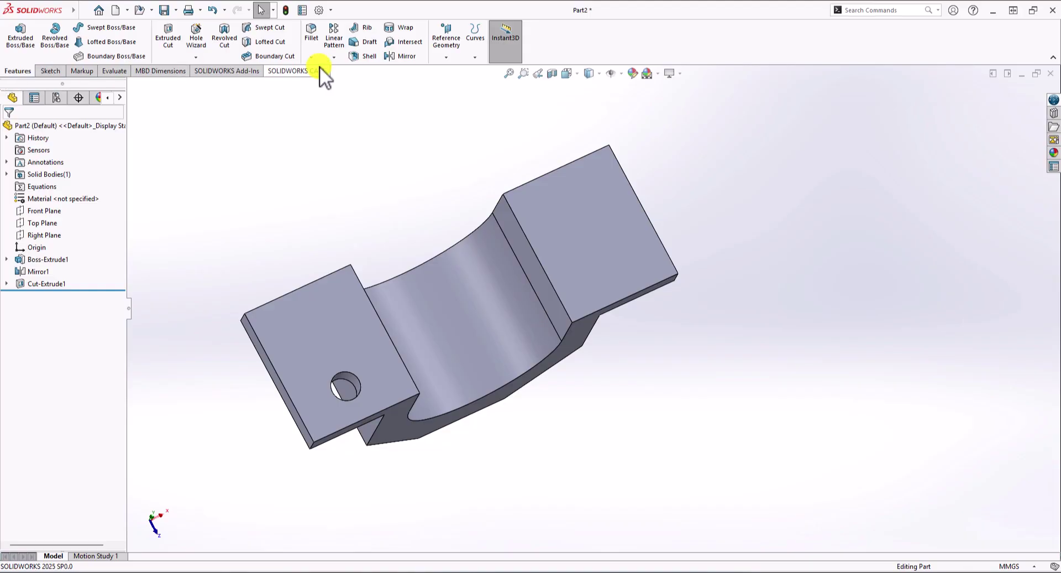
Mirror Cut-Extrude1 across the Front and Right planes, giving four holes, two per flange
left_click(402, 56)
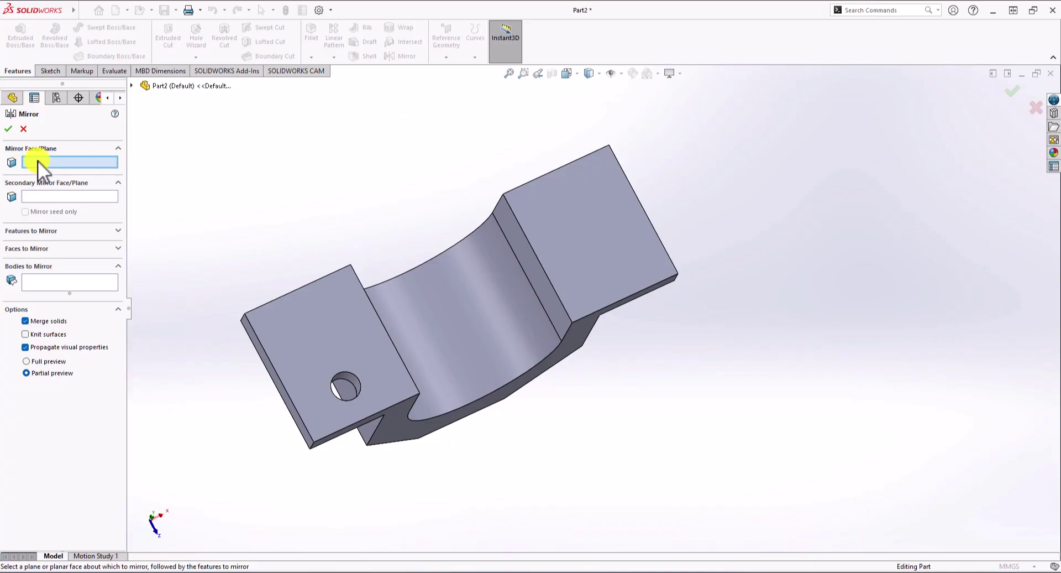
left_click(132, 85)
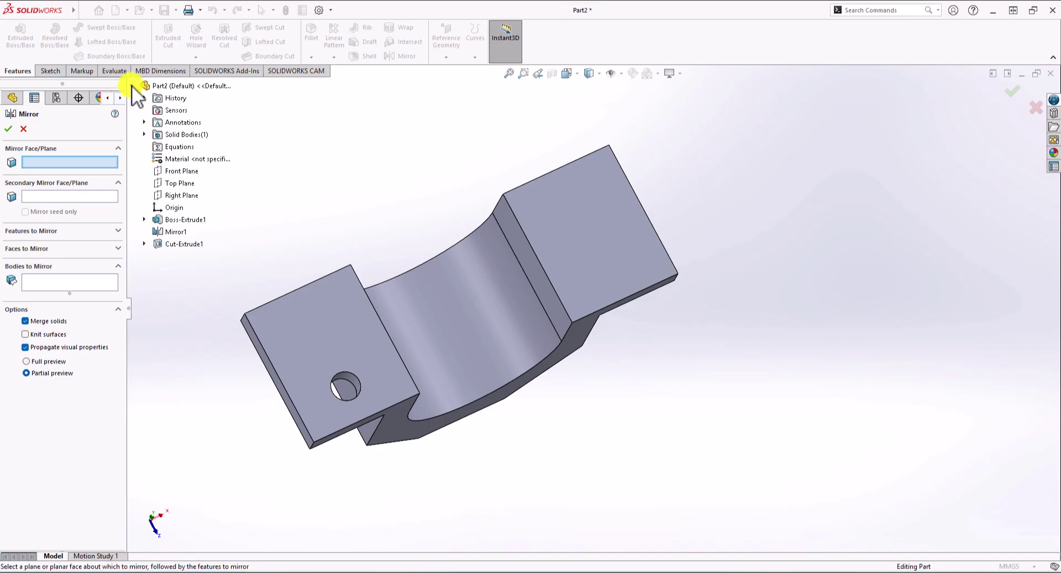
left_click(184, 173)
middle_click_drag(478, 268, 462, 208)
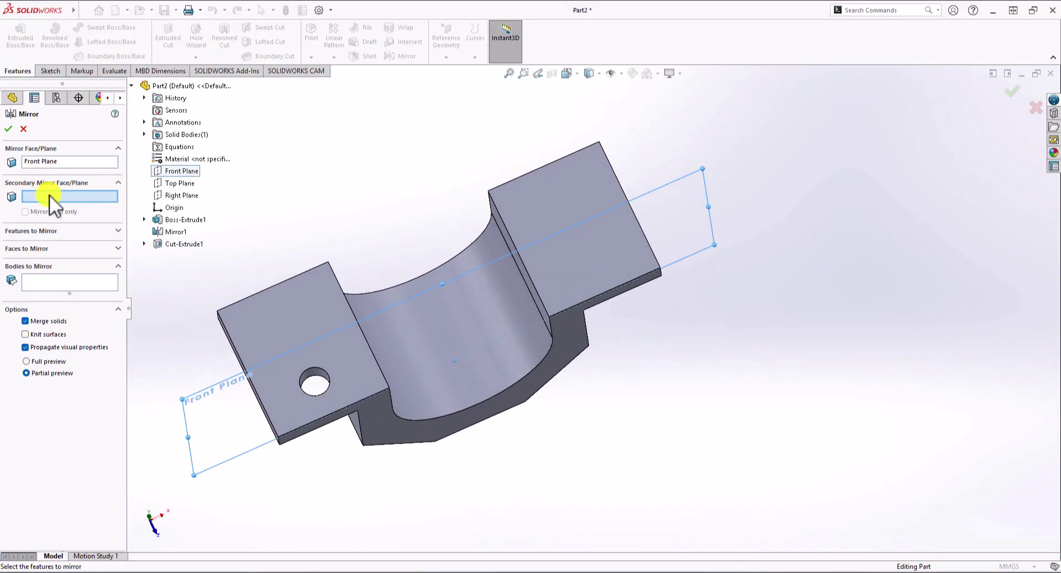
left_click(181, 196)
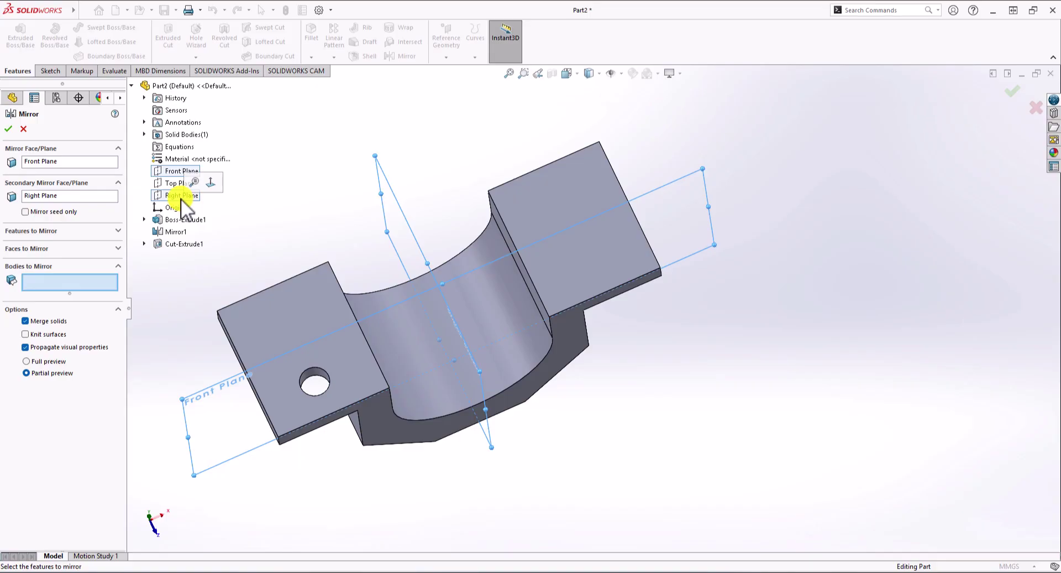
mouse_move(415, 184)
middle_mouse_down()
mouse_move(417, 280)
mouse_move(410, 142)
mouse_move(417, 169)
middle_mouse_up()
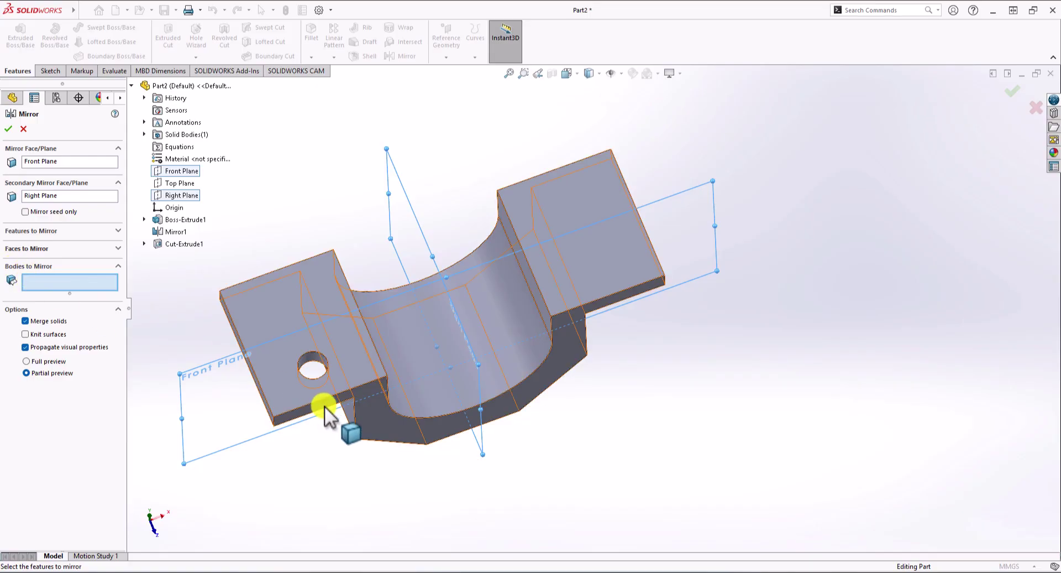
left_click(48, 231)
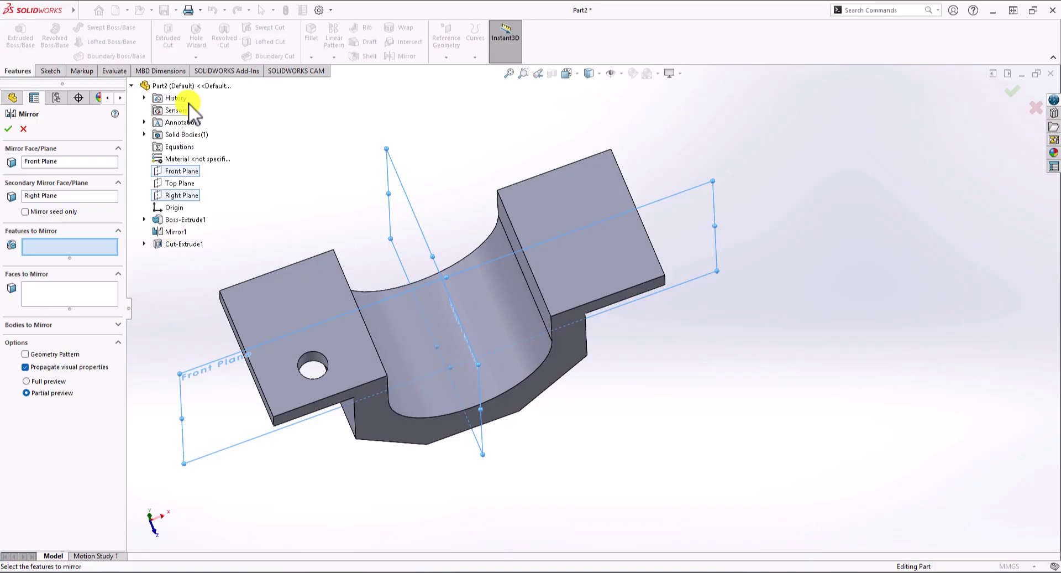
left_click(175, 245)
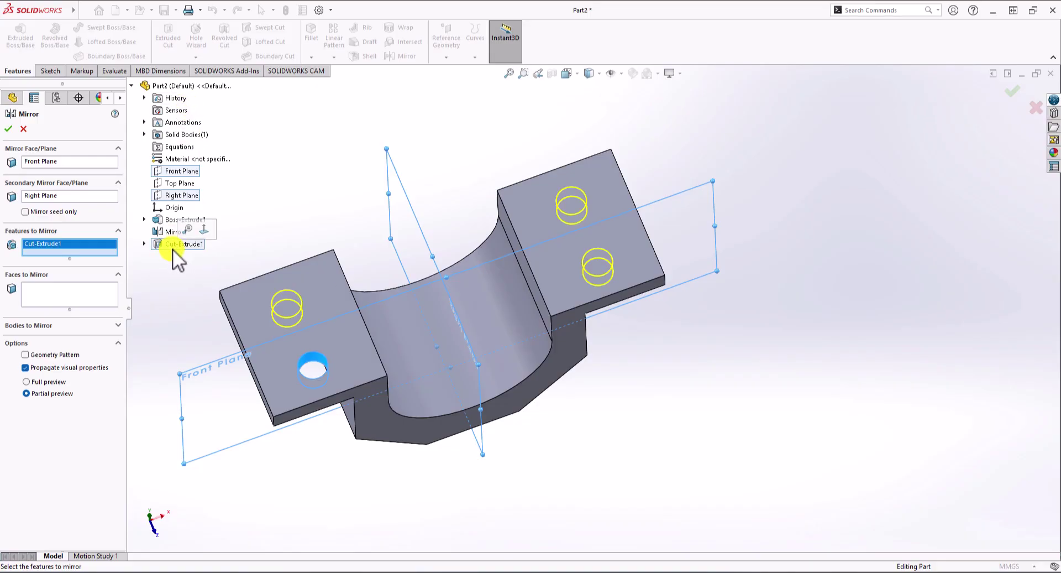
left_click(8, 128)
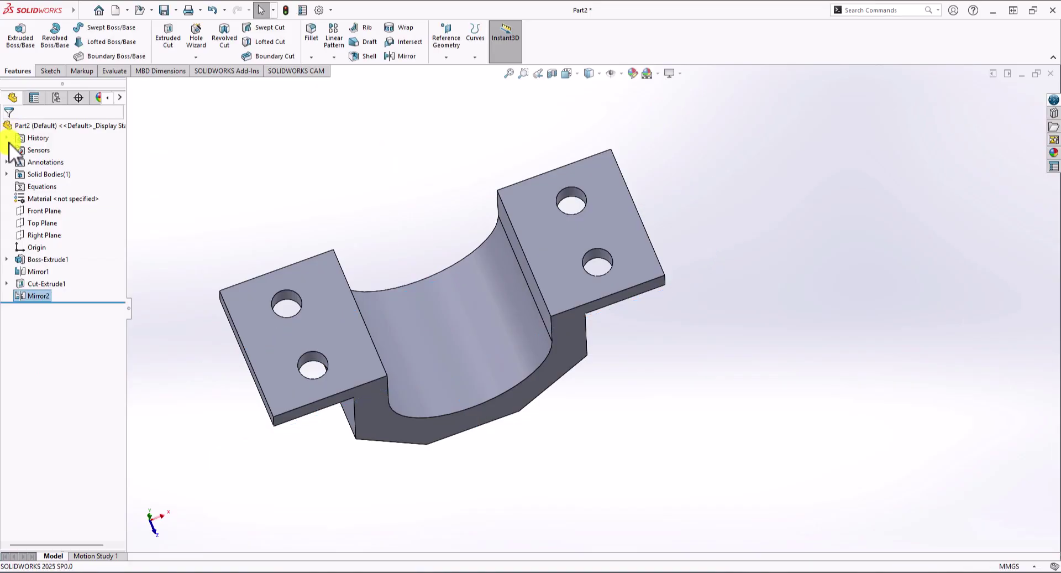
middle_click_drag(376, 290, 447, 422)
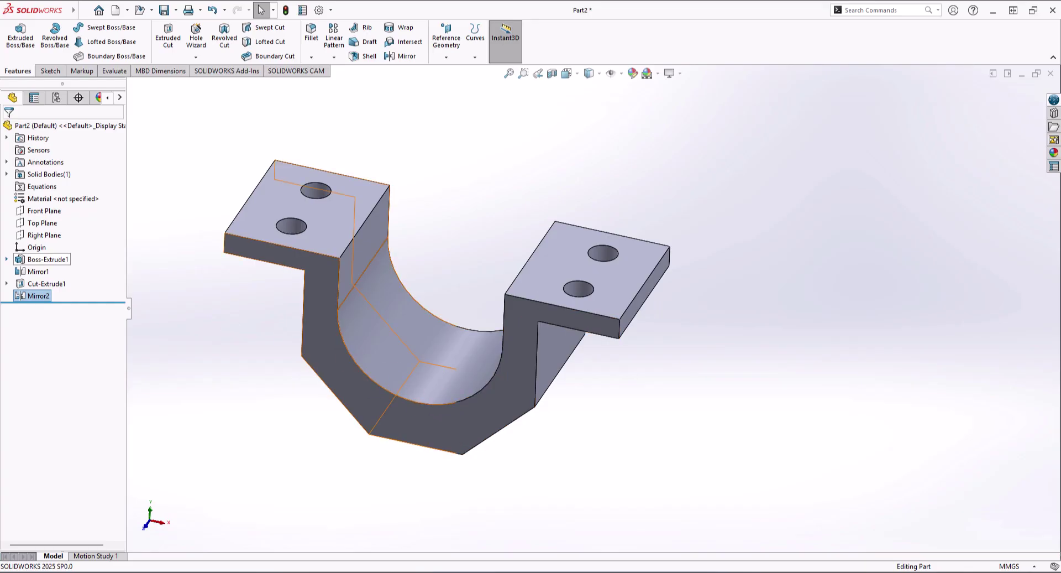
key("alt+Tab")
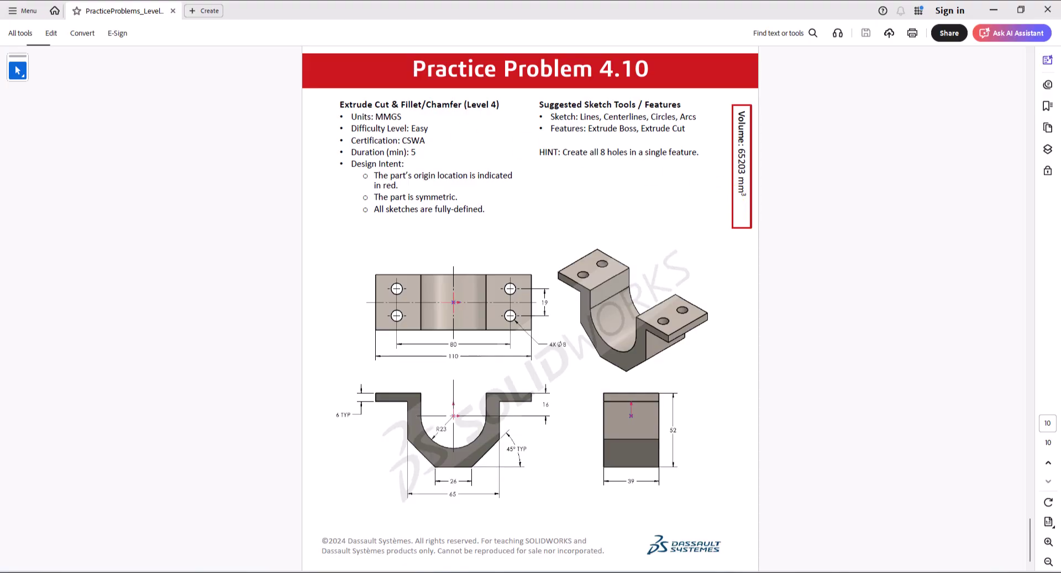
key("alt+Tab")
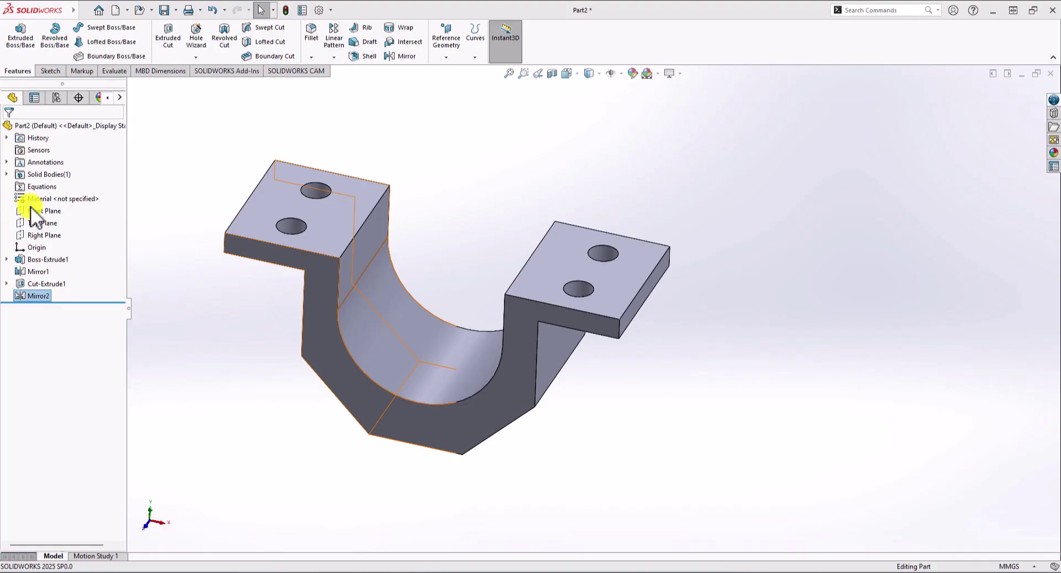
Check the bracket's Mass Properties volume reads 65202.78 mm³, then close the report
left_click(112, 71)
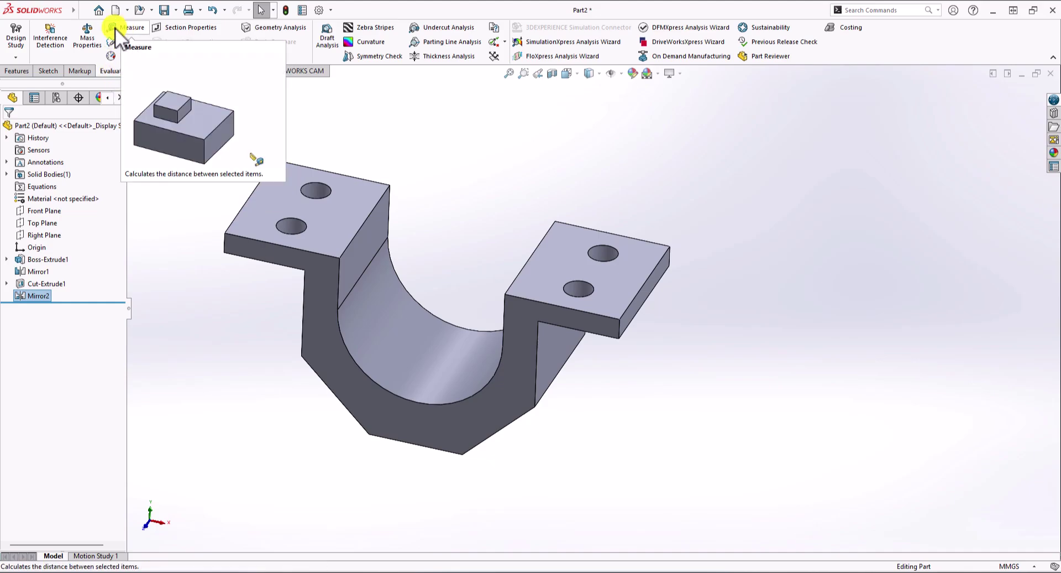
left_click(87, 36)
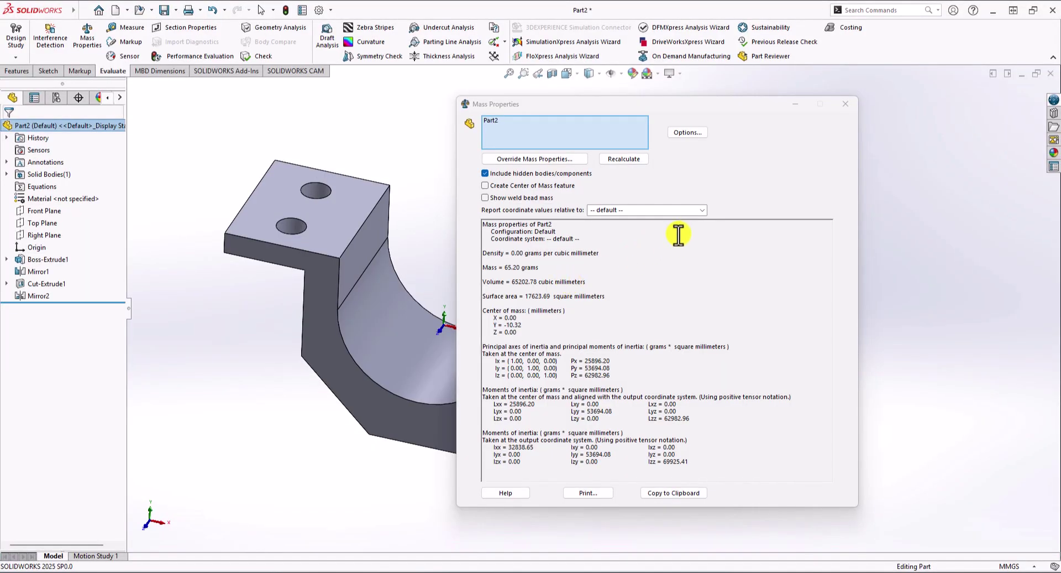
left_click(850, 104)
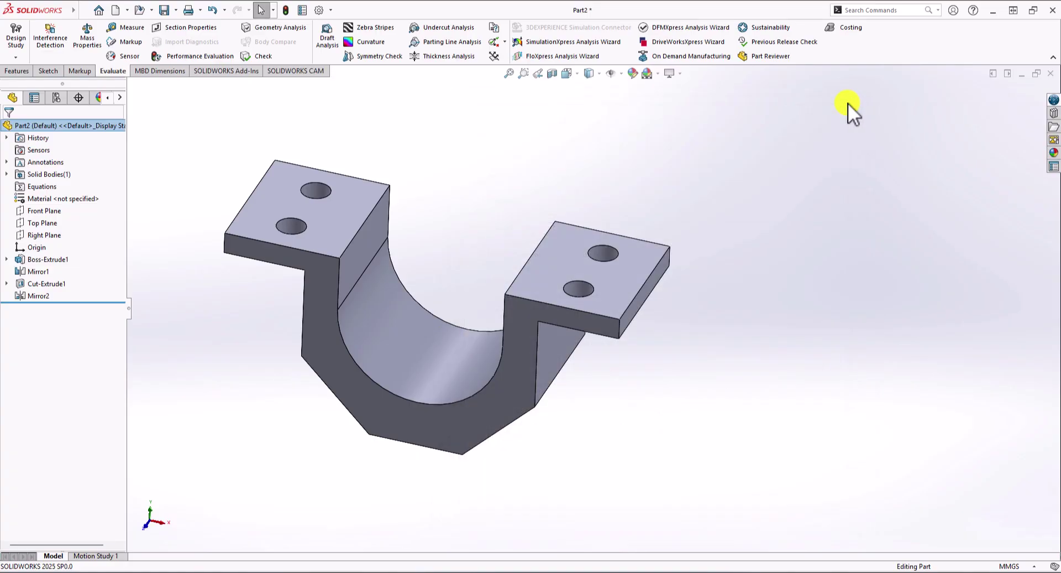